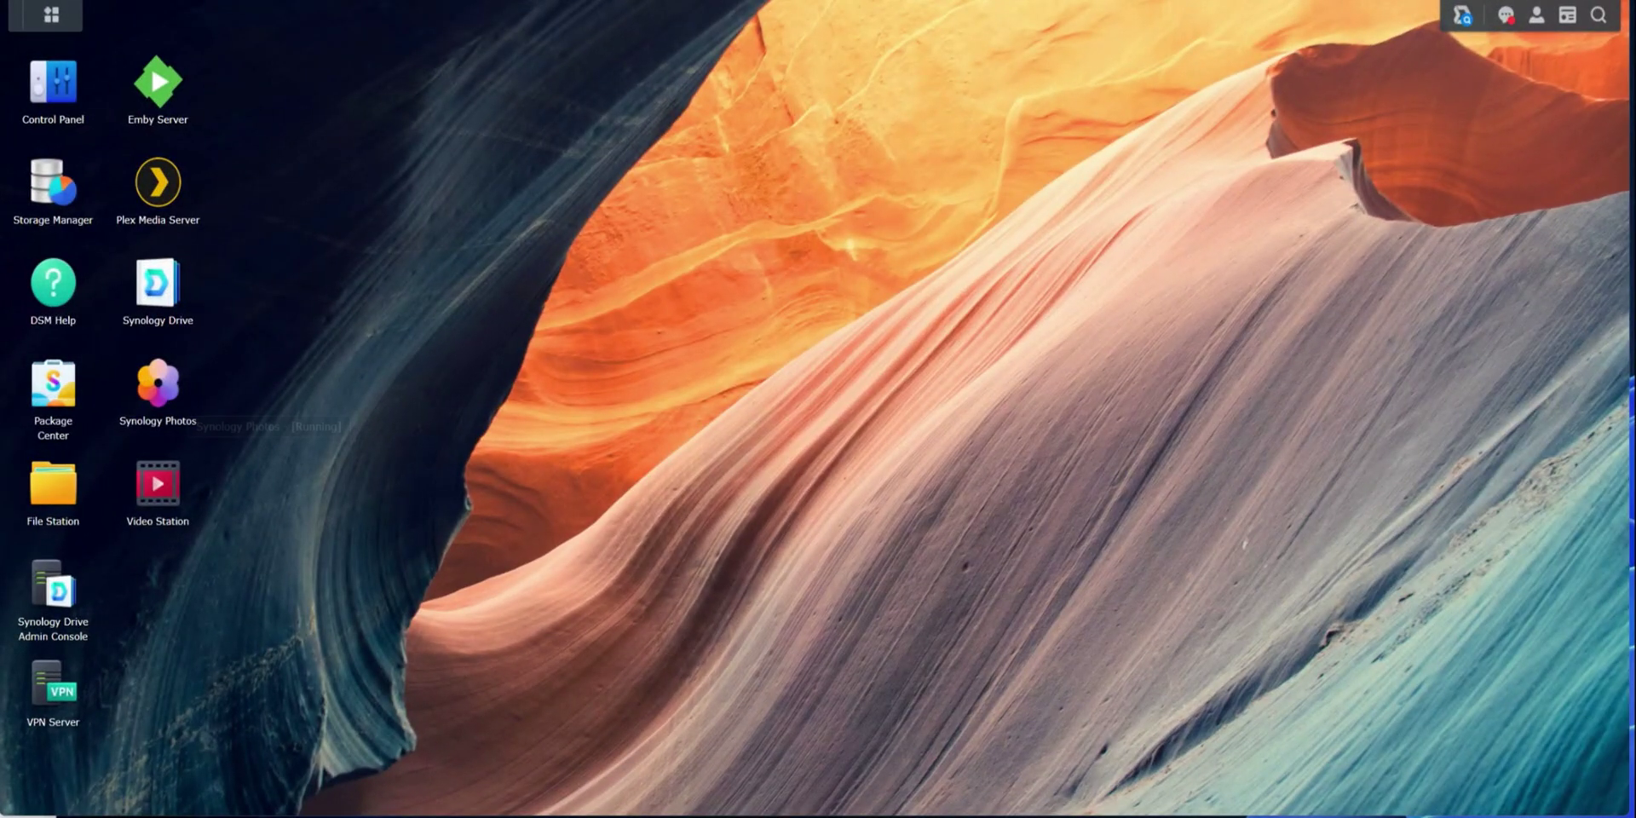
- Open the External Access settings in Control Panel
click(160, 384)
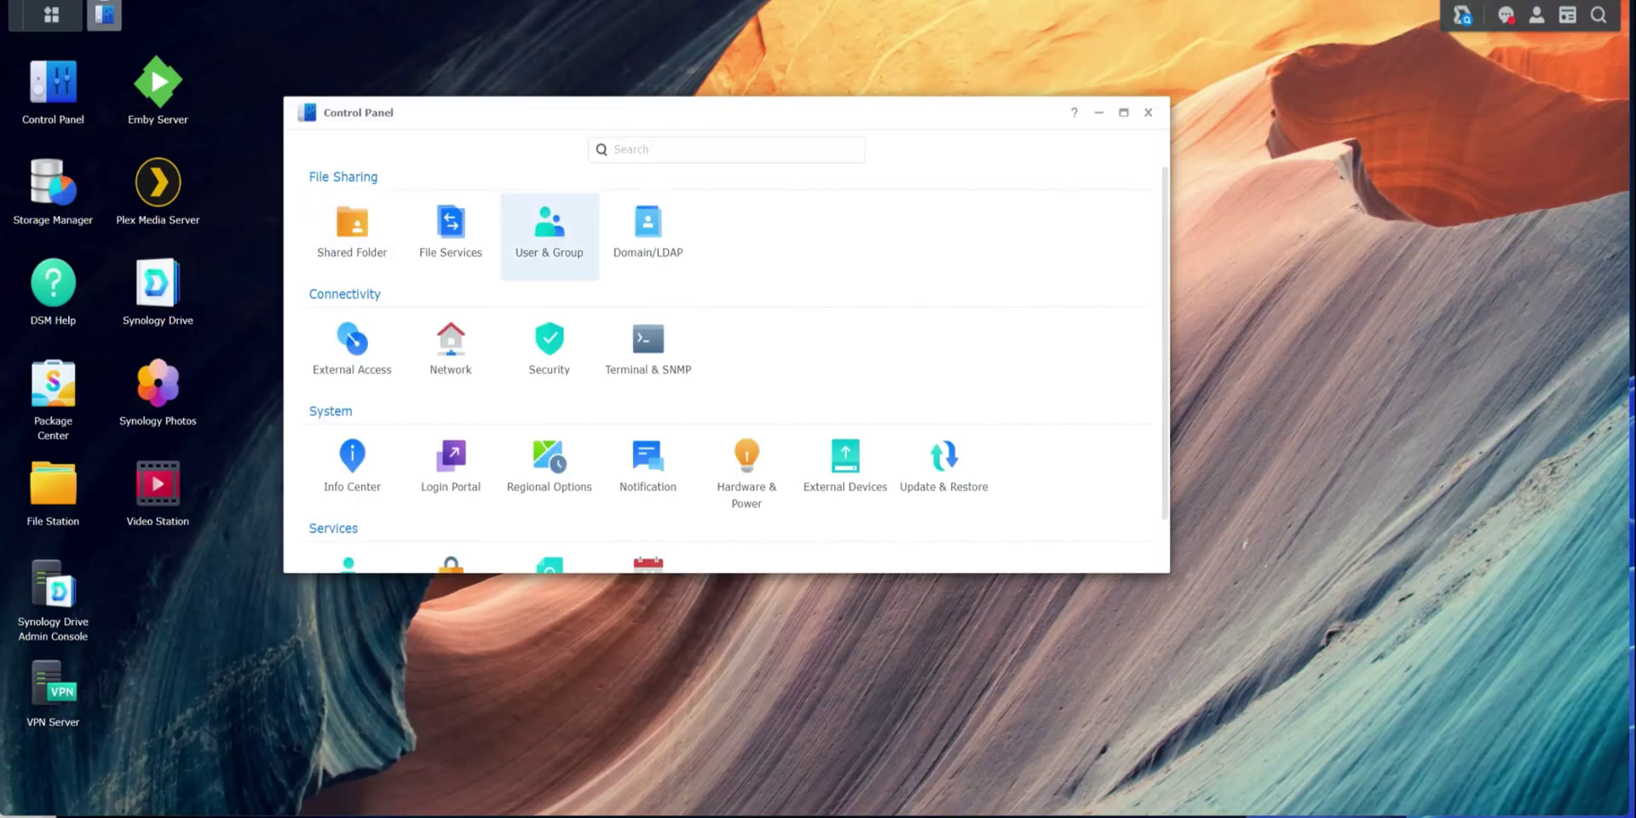
click(352, 349)
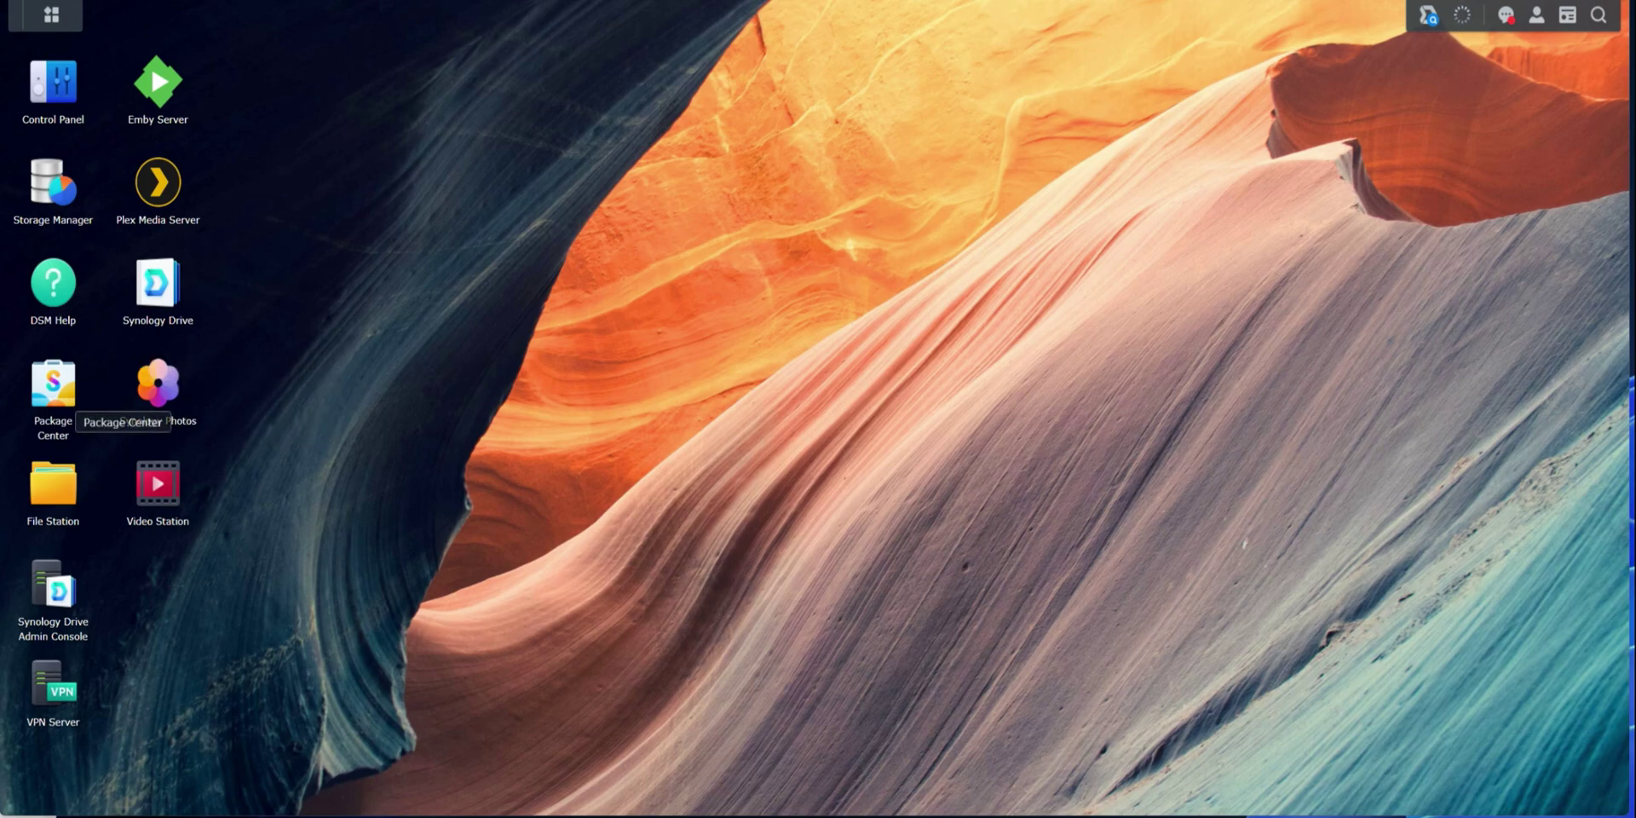
- Search Package Center for "photos"
click(64, 402)
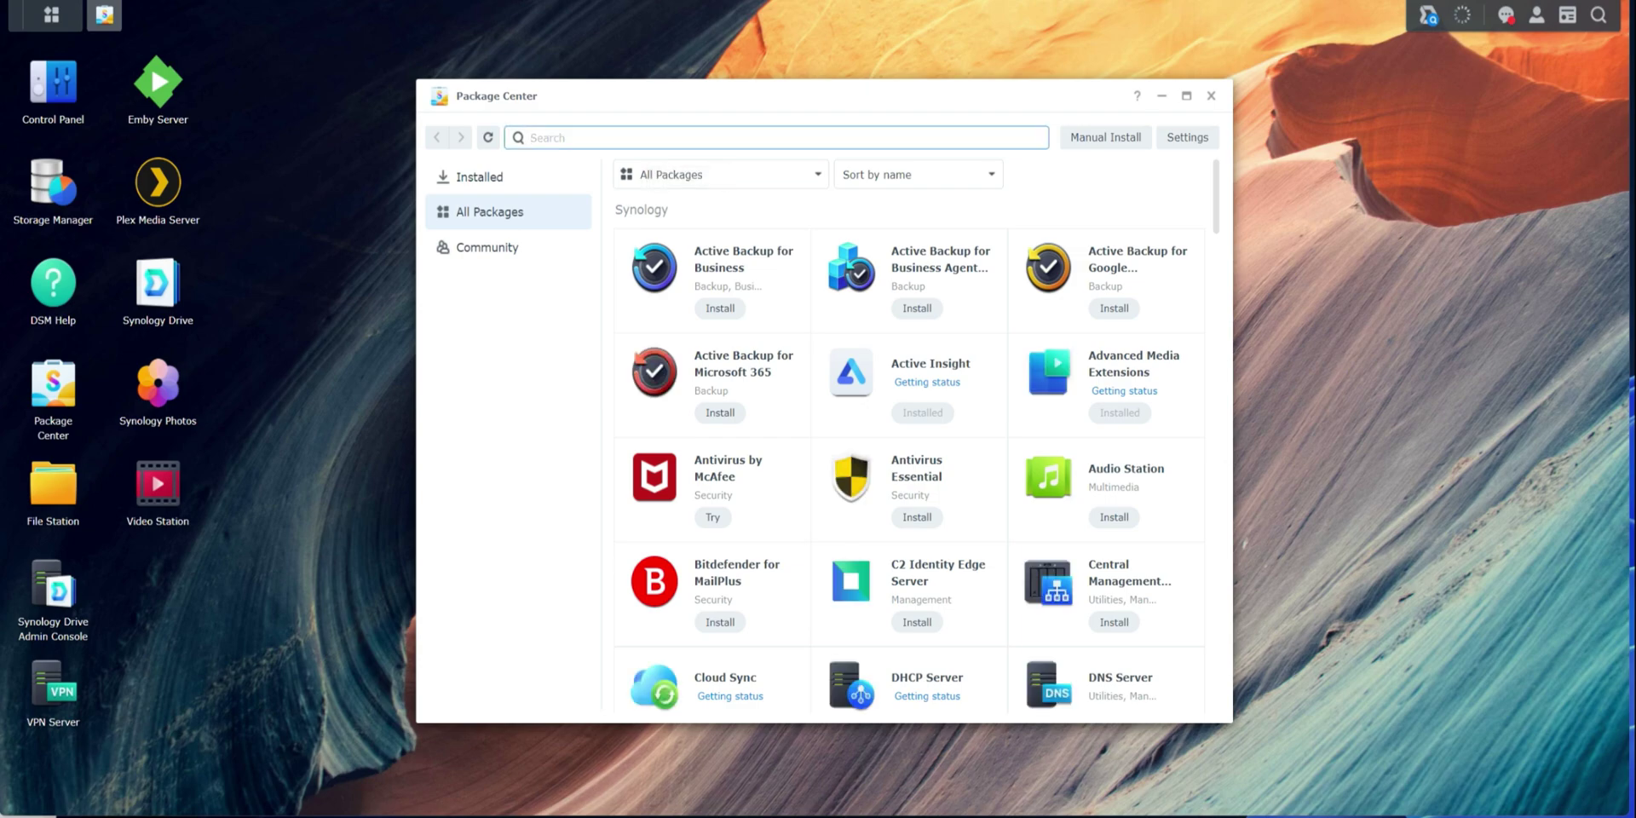
text(photos)
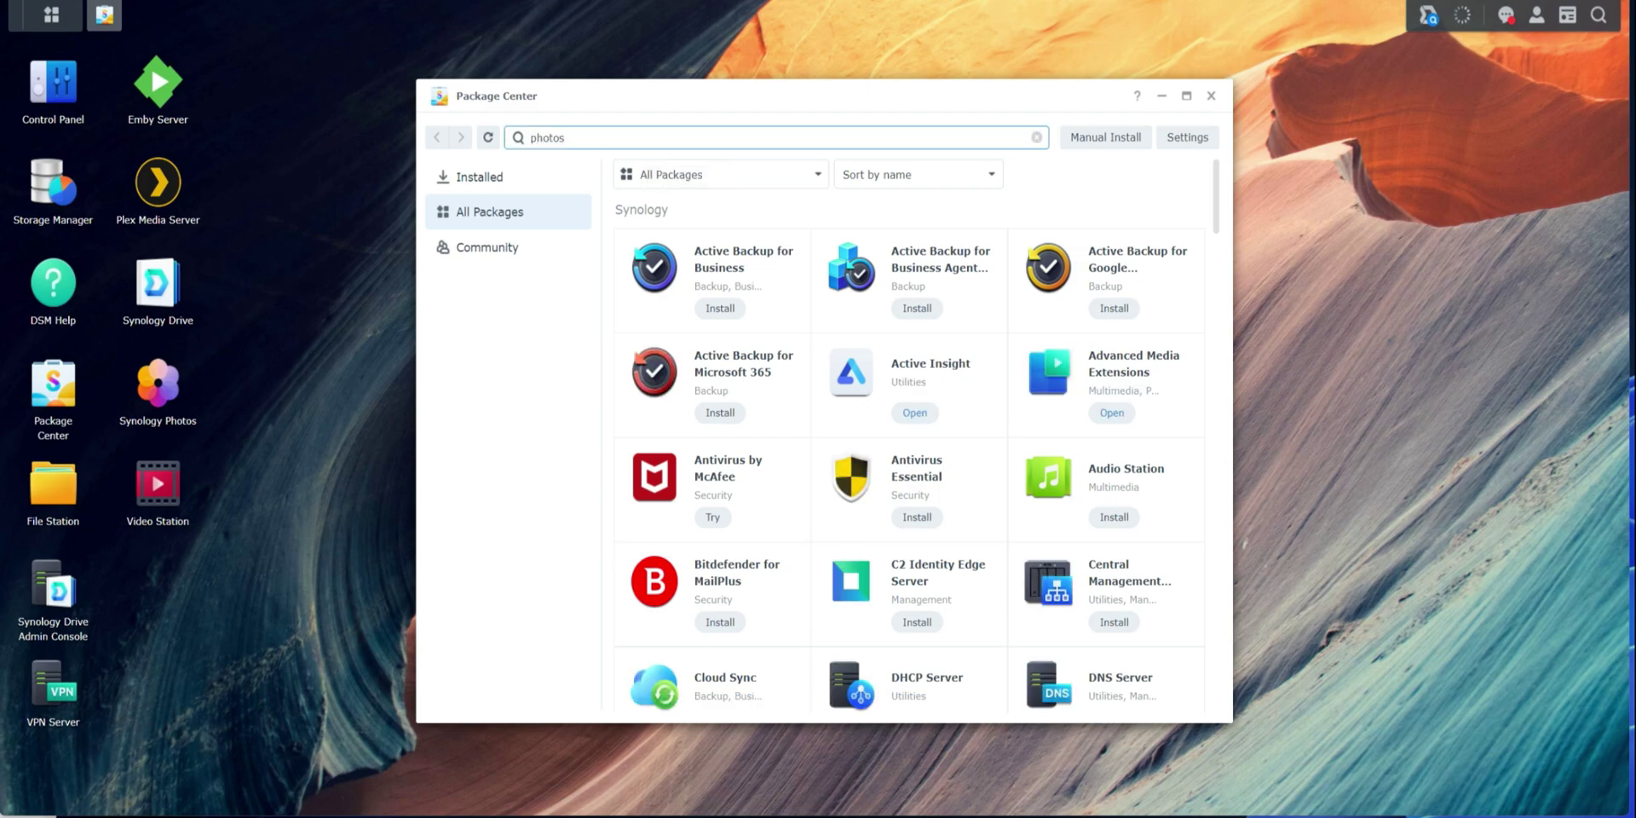
key(Return)
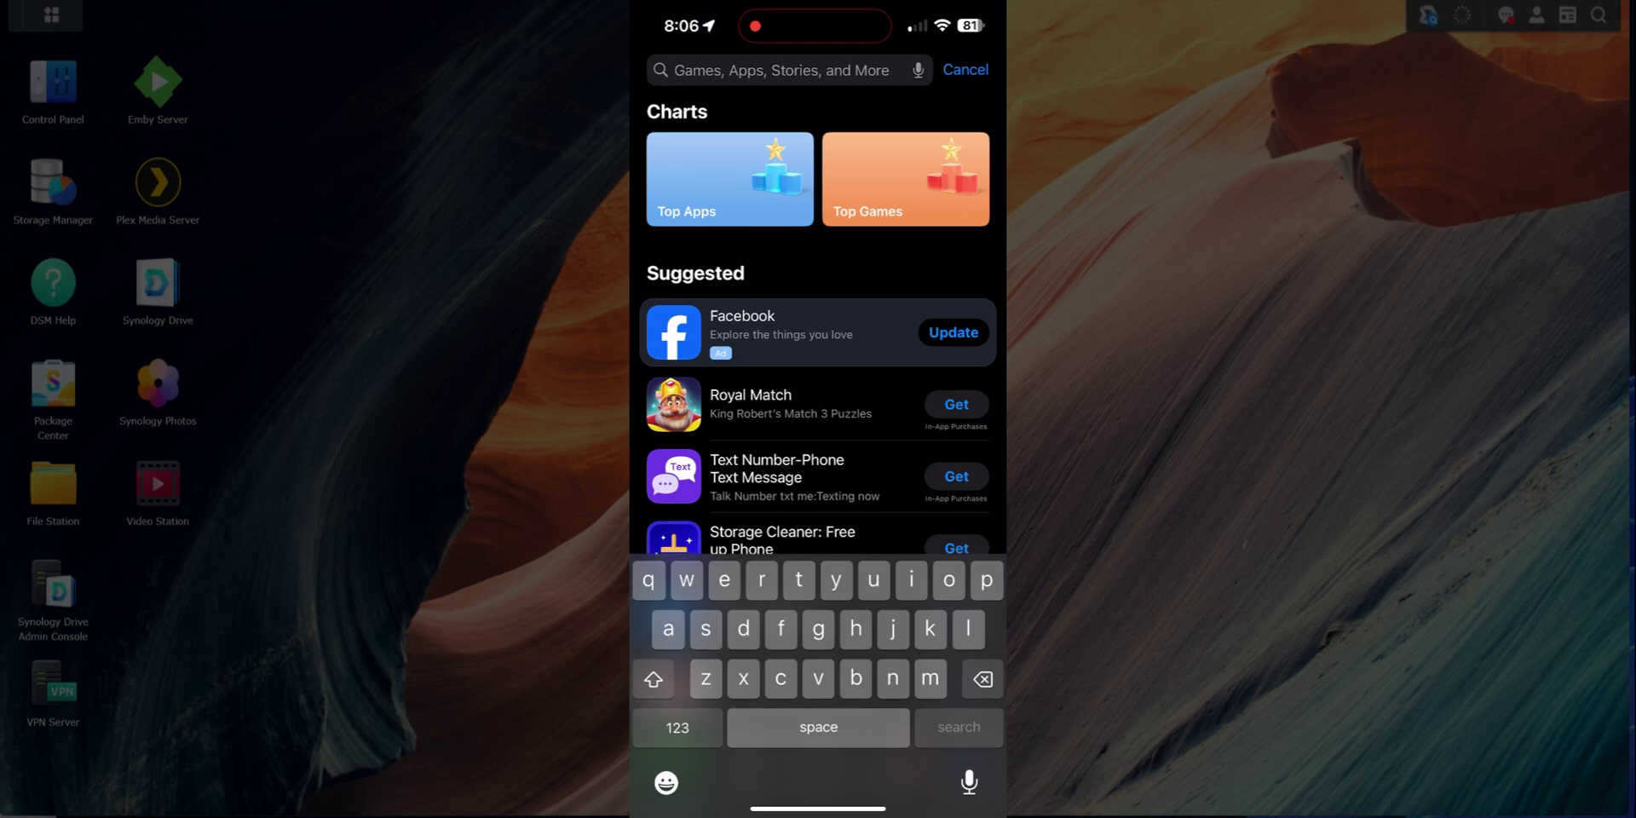
- Switch to the App Store on the iPhone and look through the results for "synology photos"
text(synol)
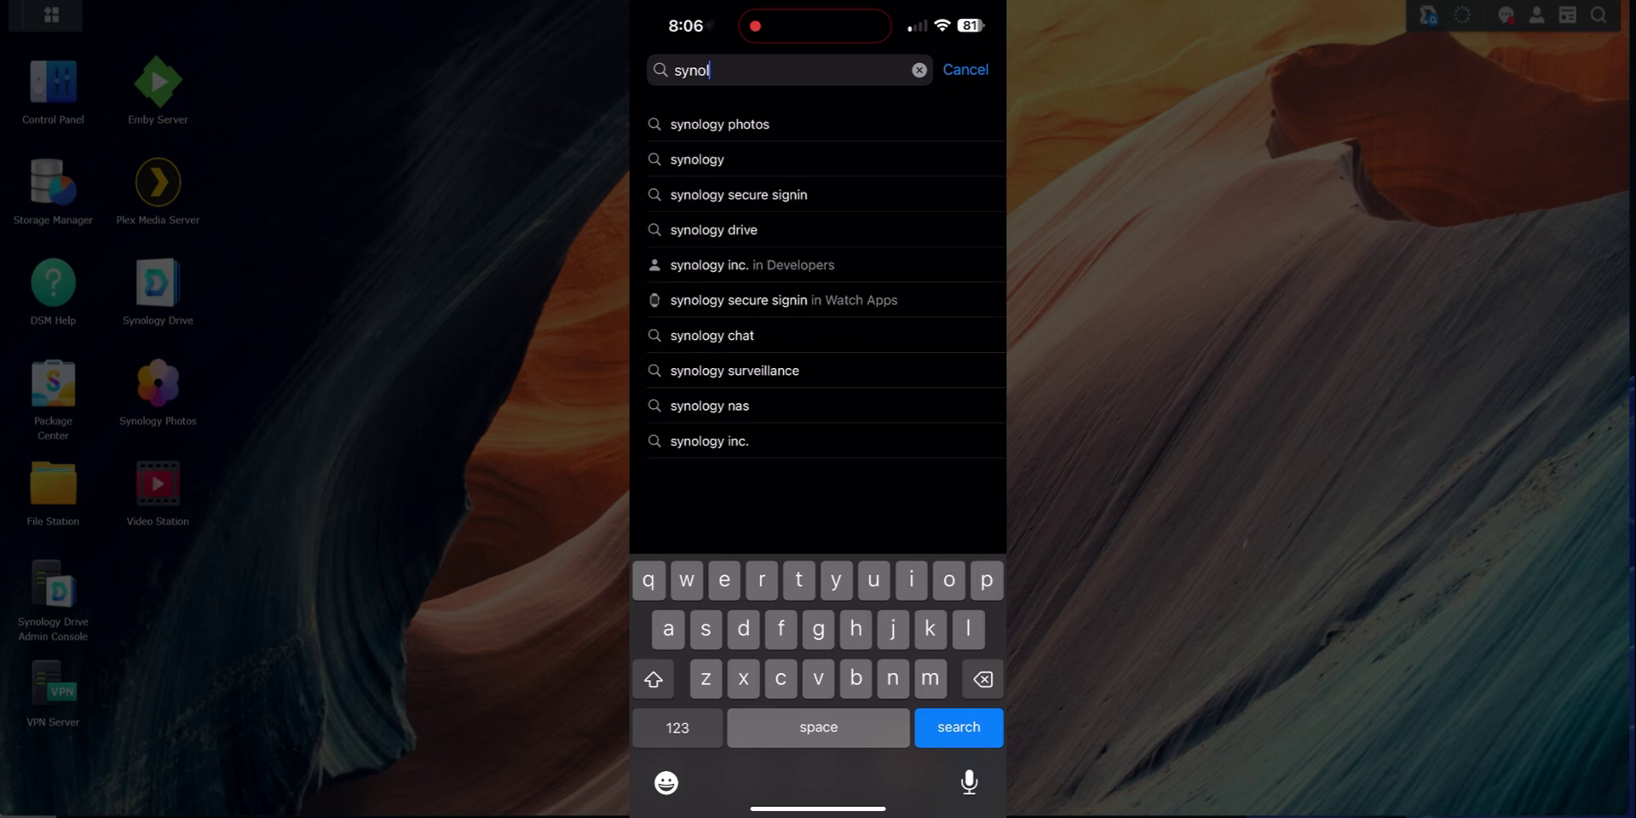
click(719, 125)
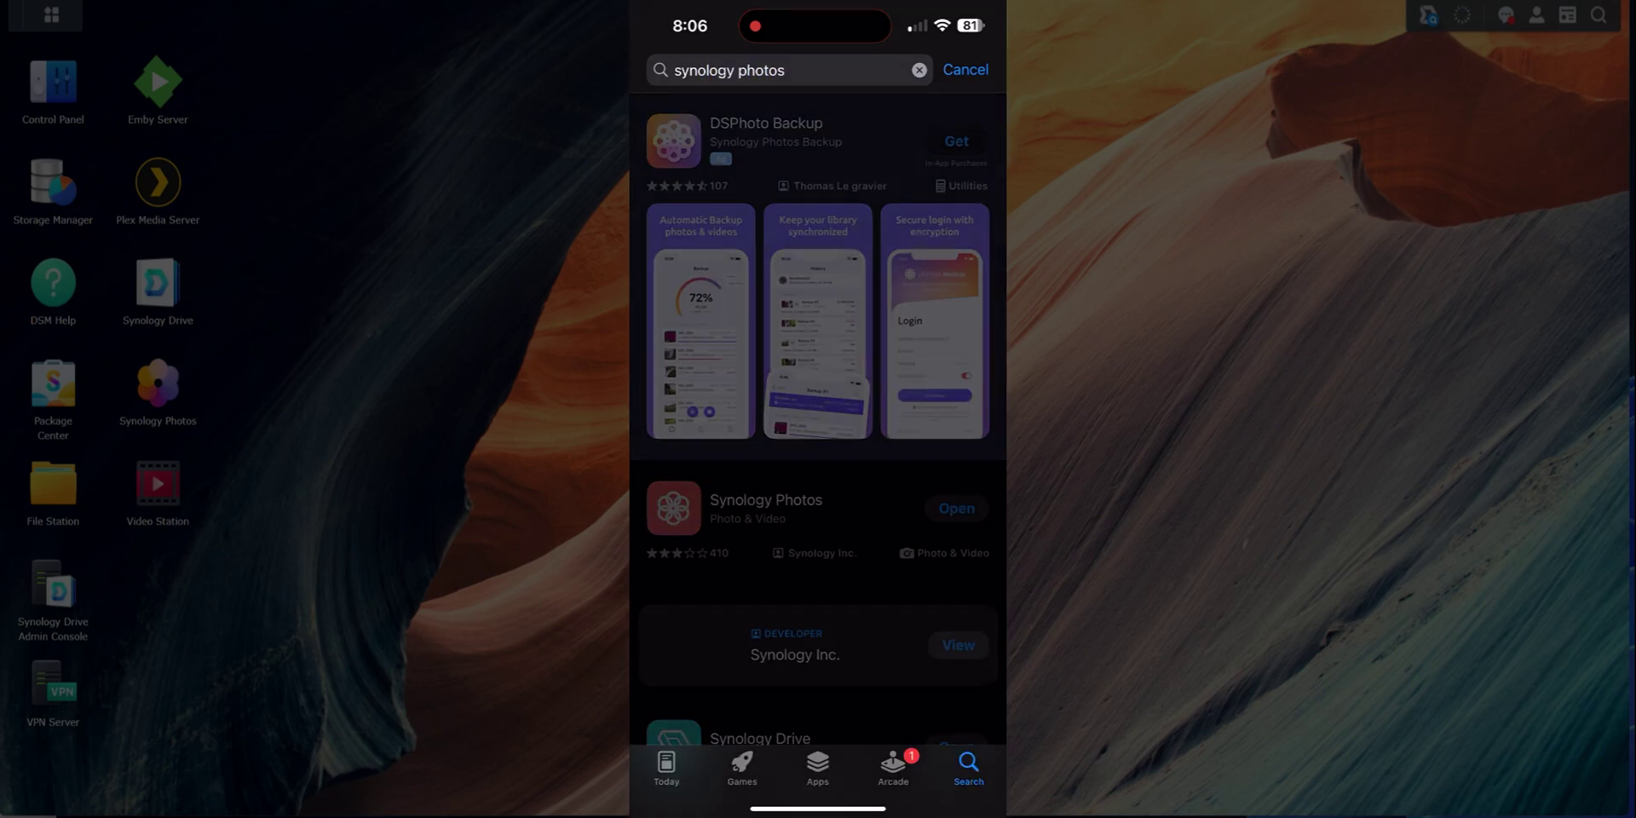
scroll(817, 418, down, 4)
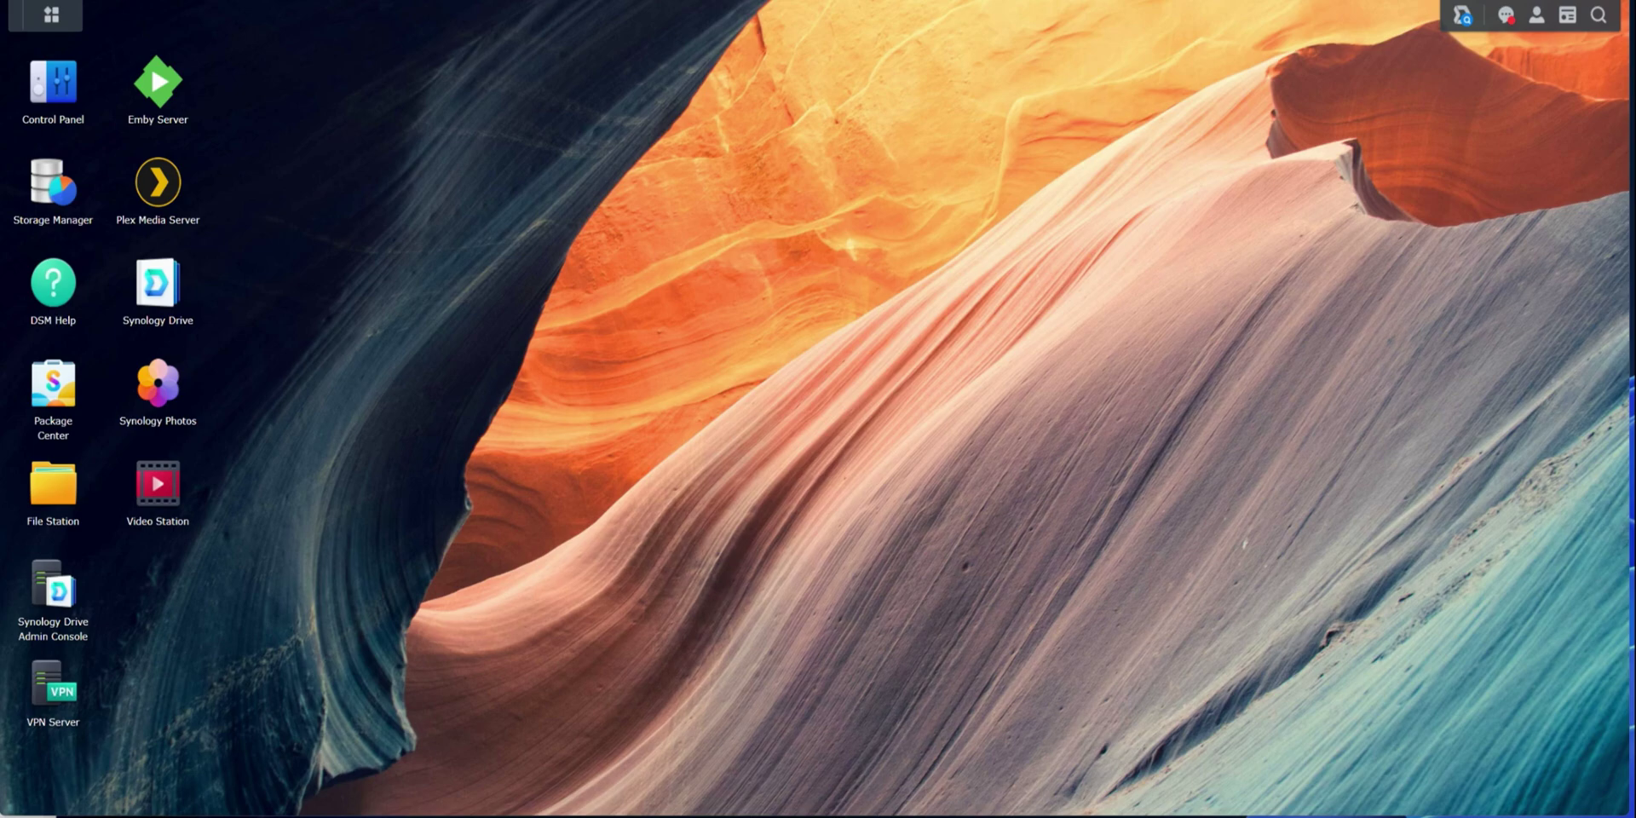
- Switch to the DSM desktop and review the QuickConnect settings under External Access in Control Panel
click(52, 85)
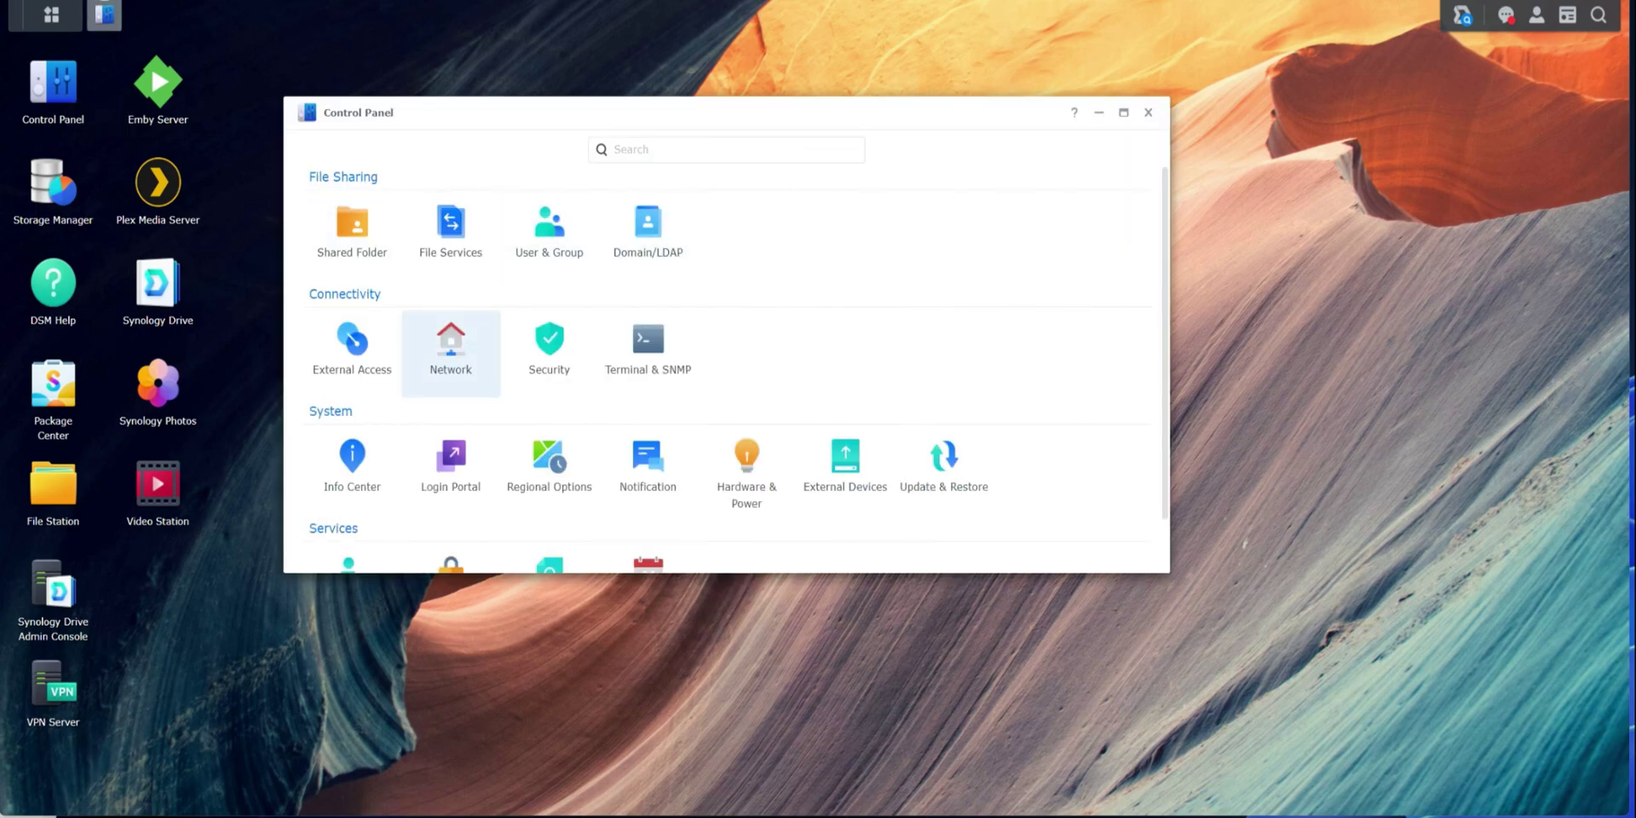
click(352, 352)
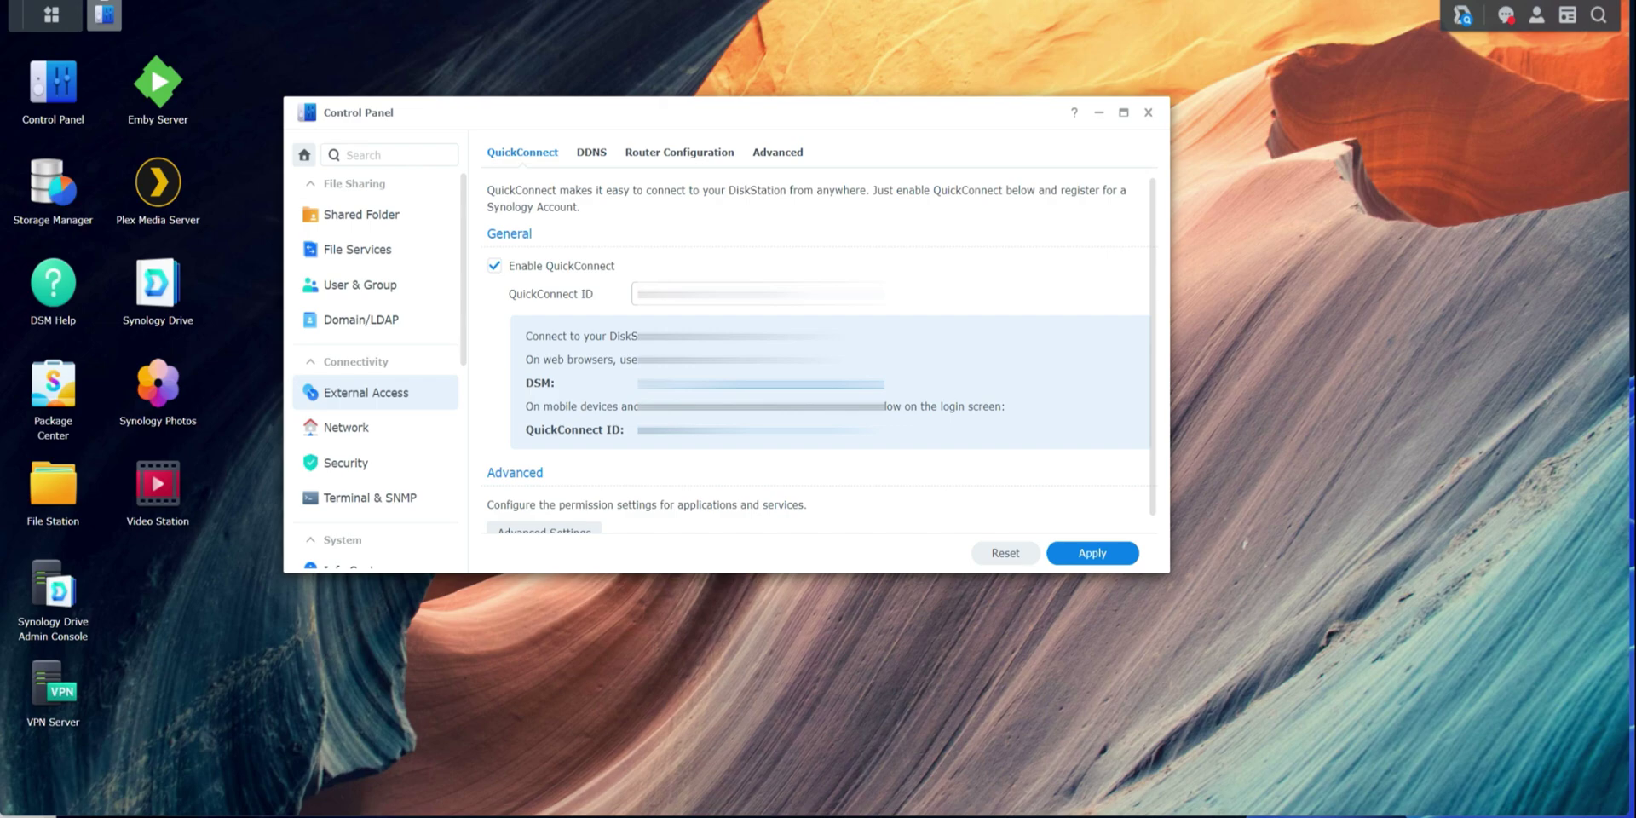
scroll(820, 356, down, 1)
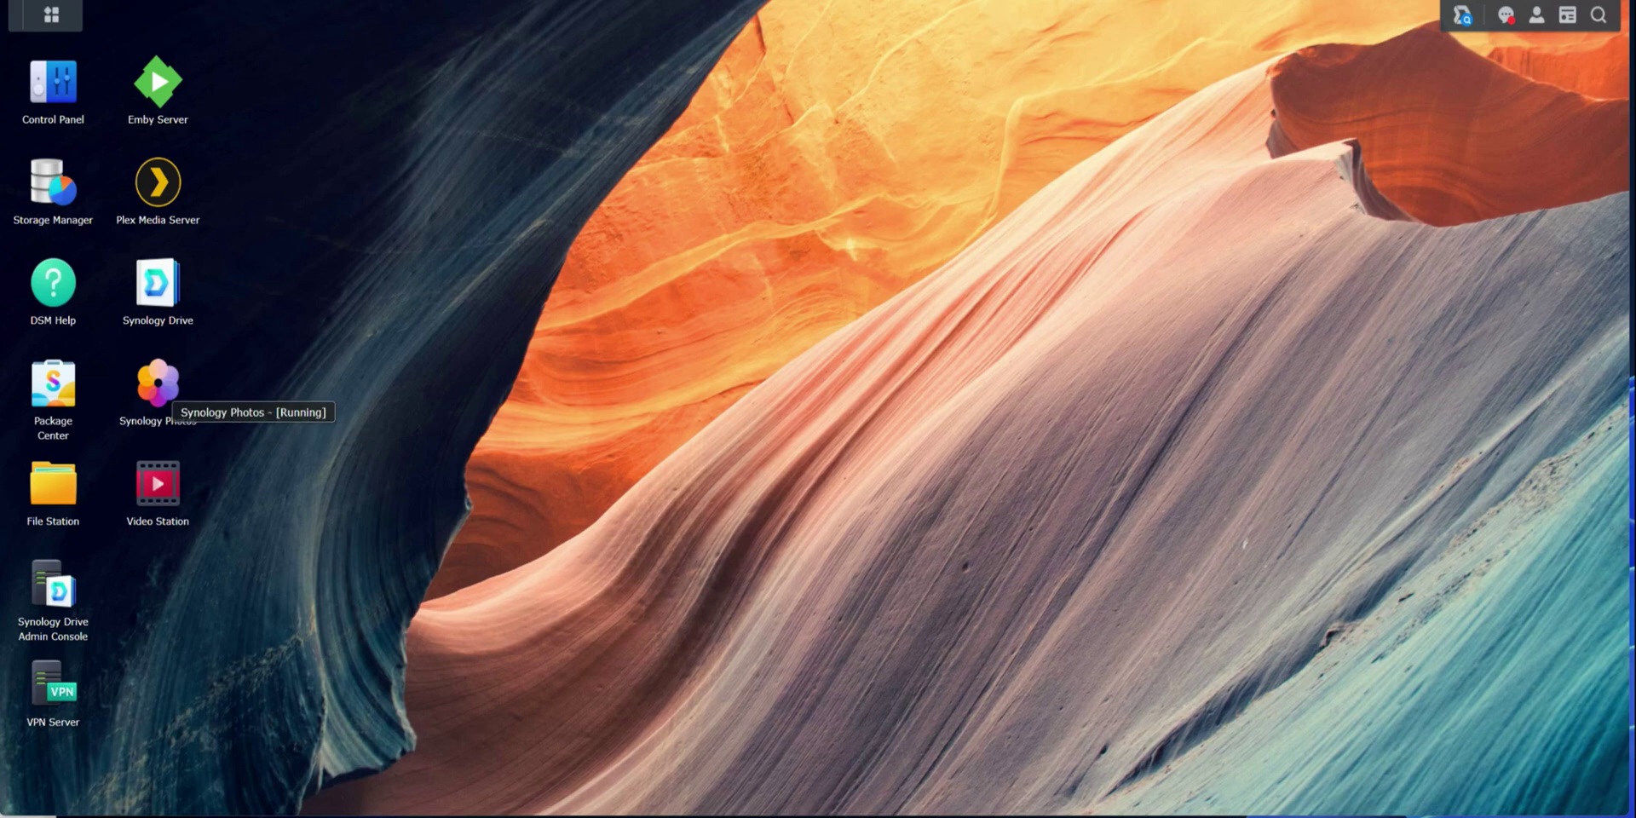
click(162, 392)
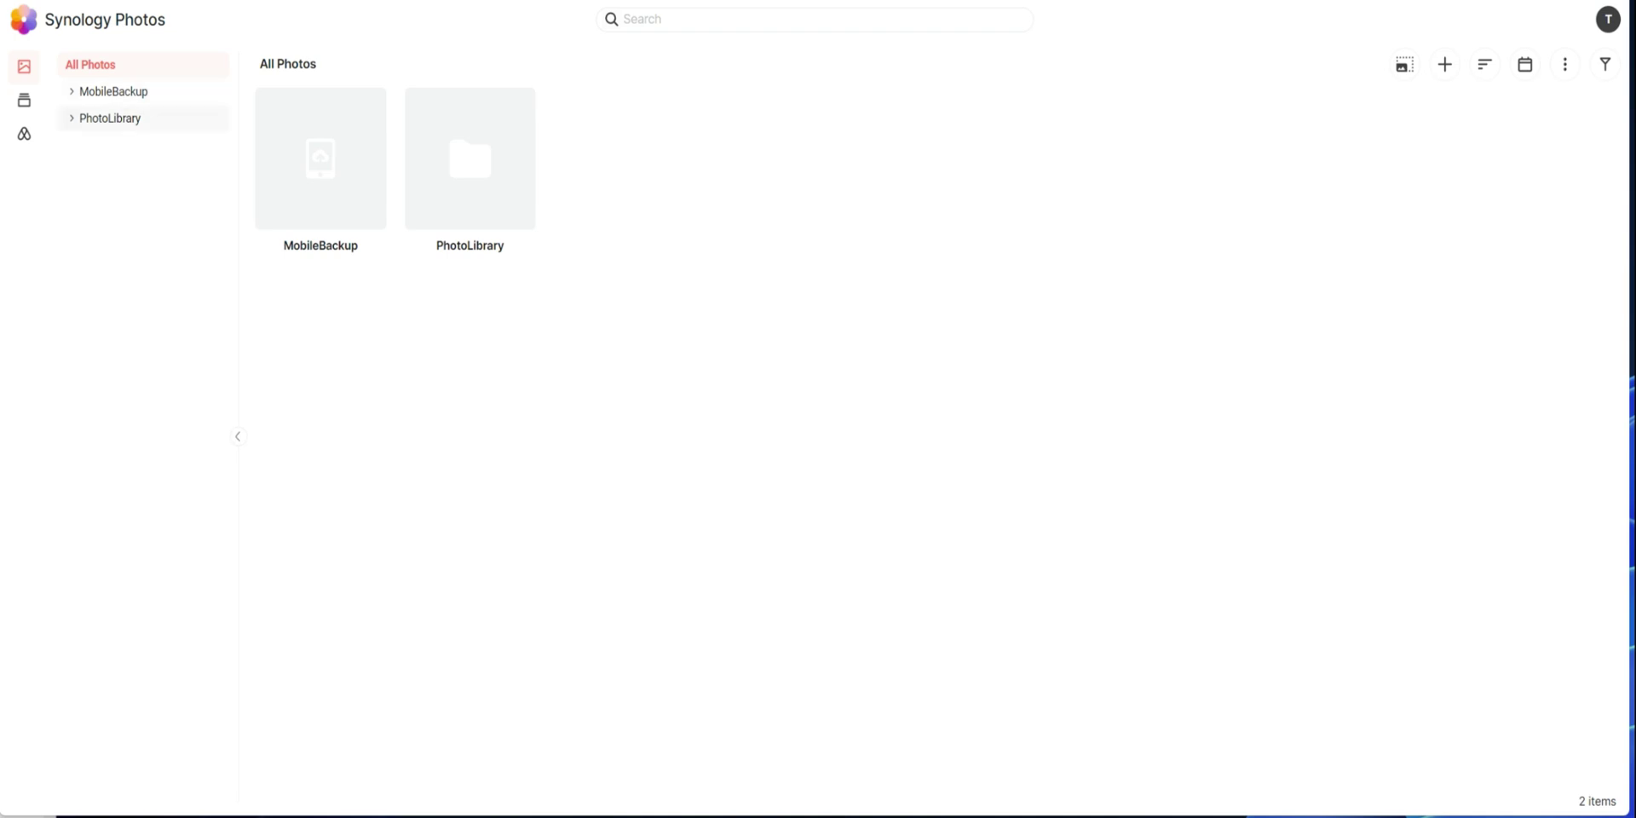
click(110, 118)
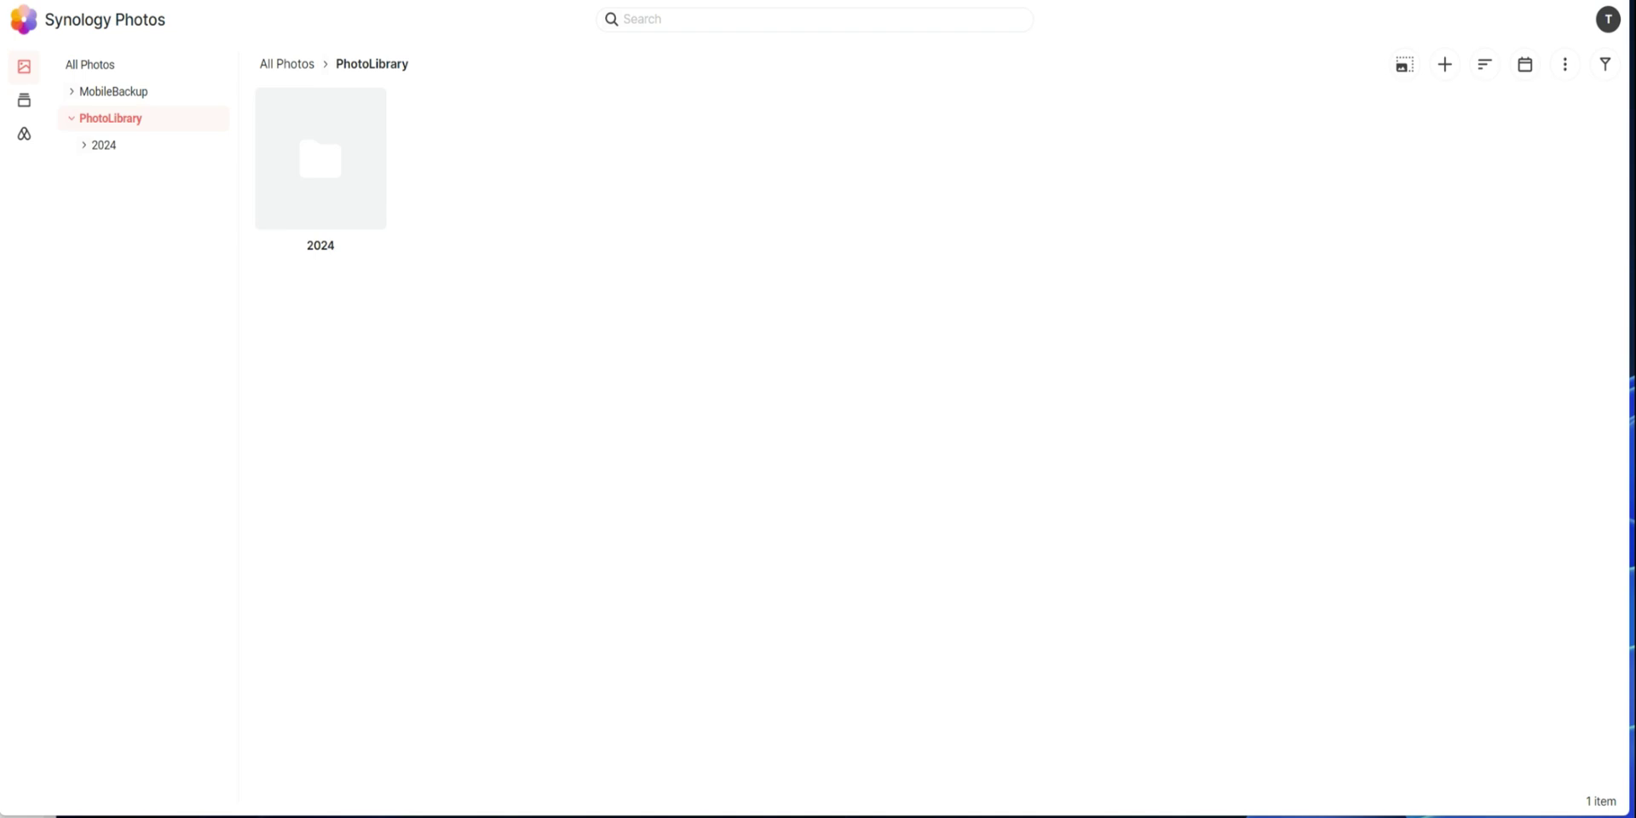
click(1444, 64)
click(1406, 103)
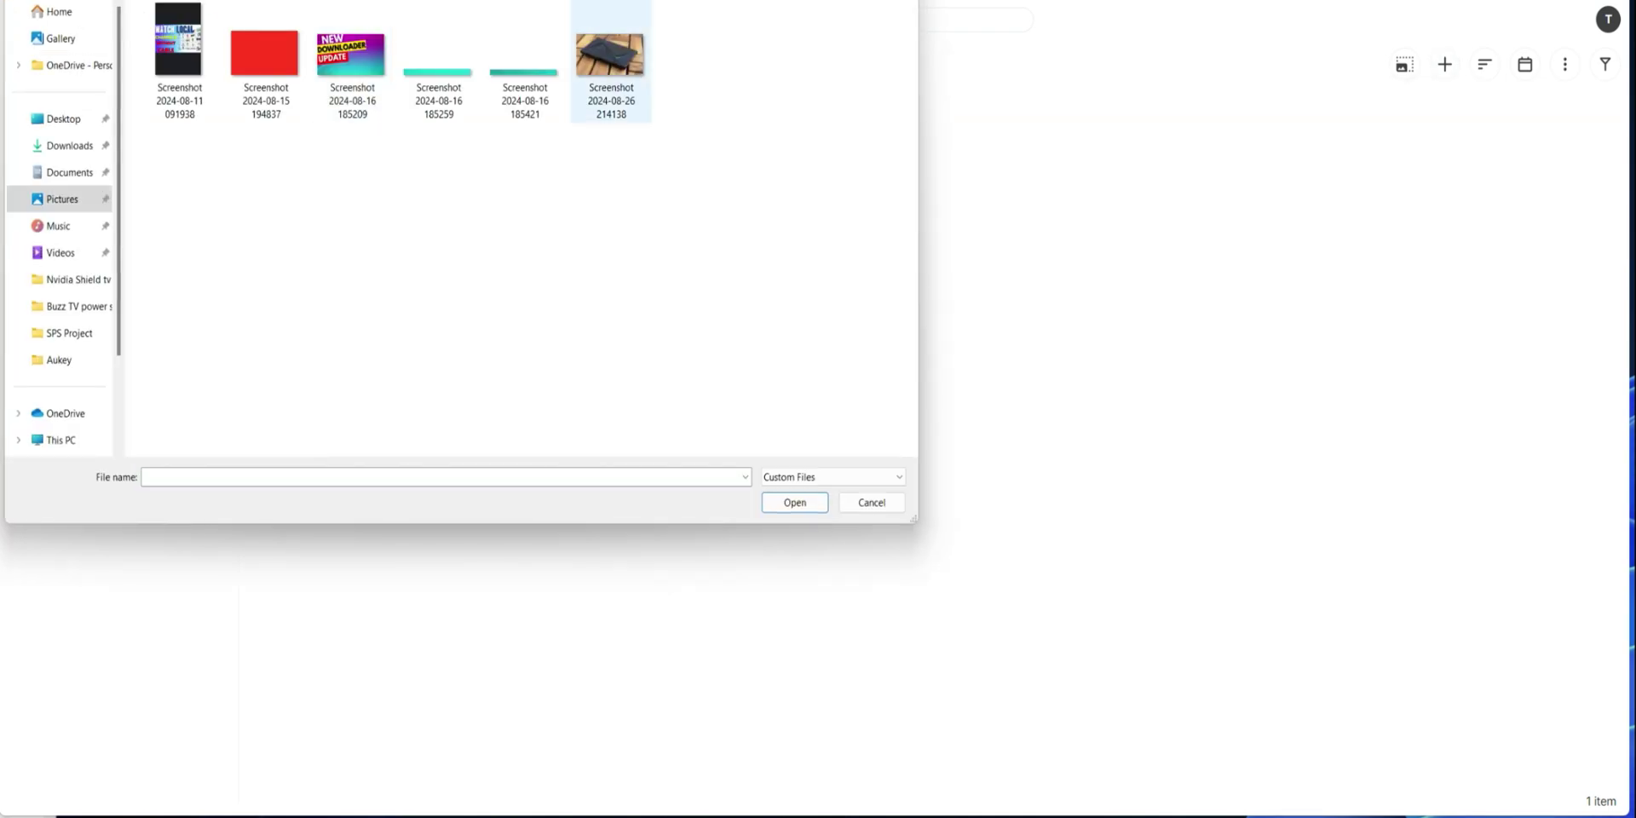
double_click(610, 64)
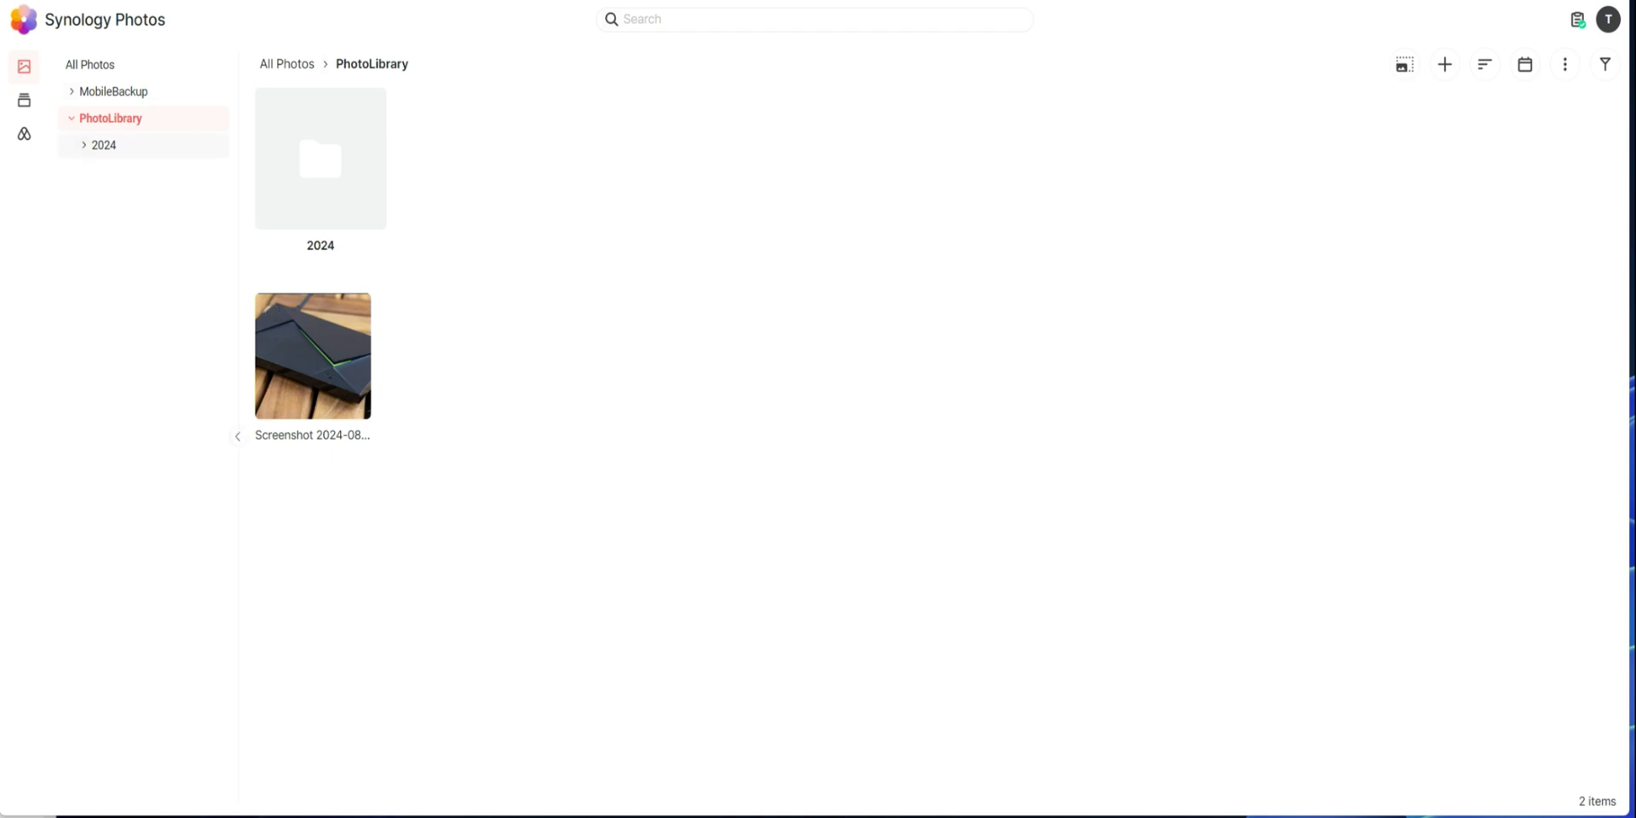
- Collapse PhotoLibrary and examine the 2024 and 2023 folders of the iPhone backup inside MobileBackup
click(83, 145)
click(71, 119)
click(113, 91)
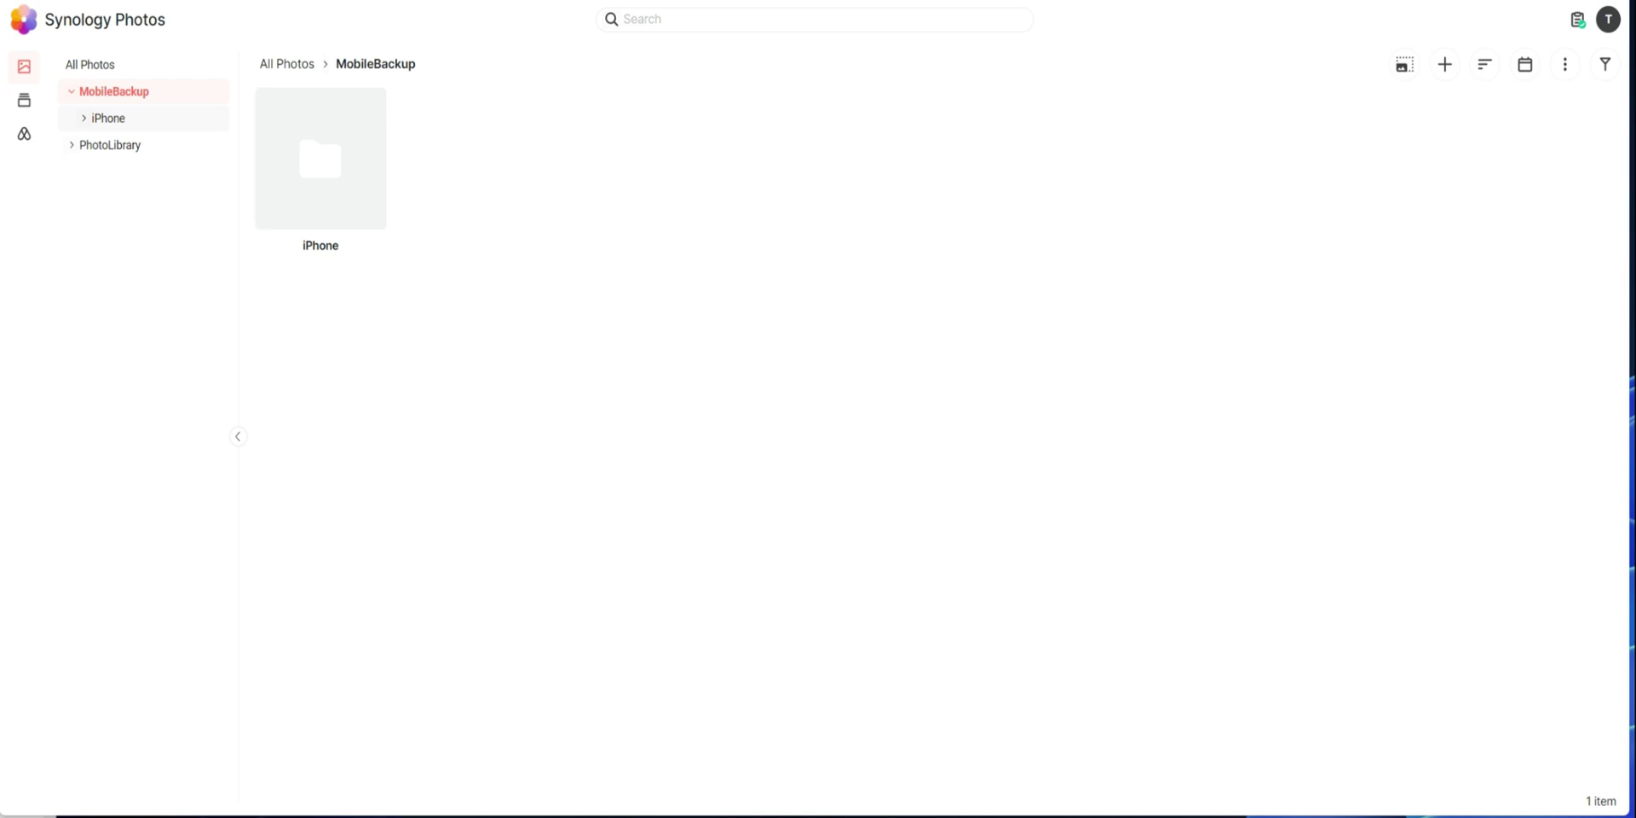
click(108, 118)
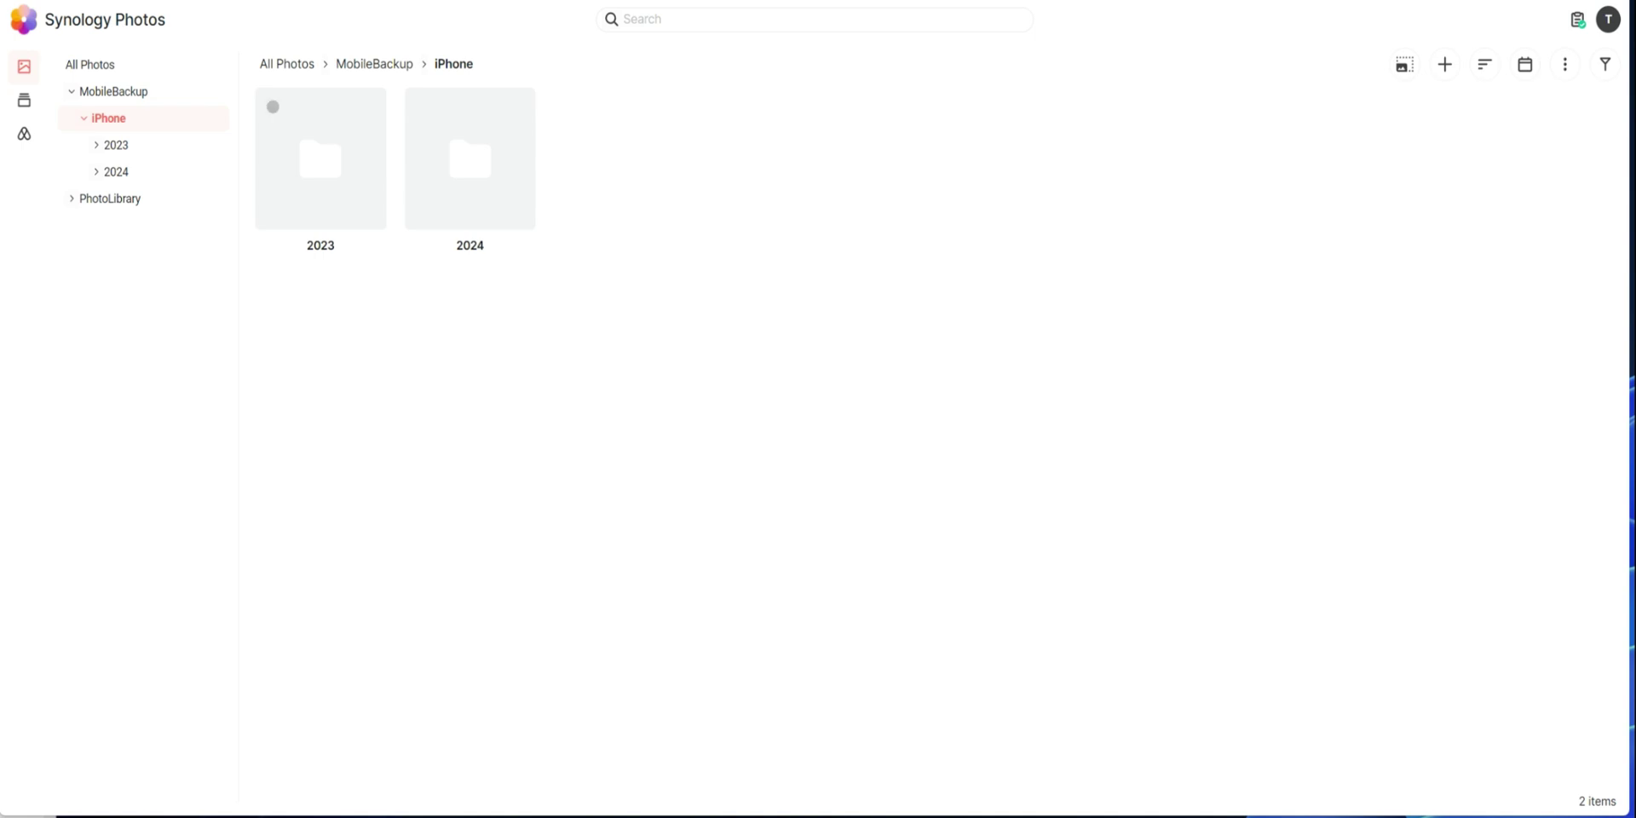
click(470, 158)
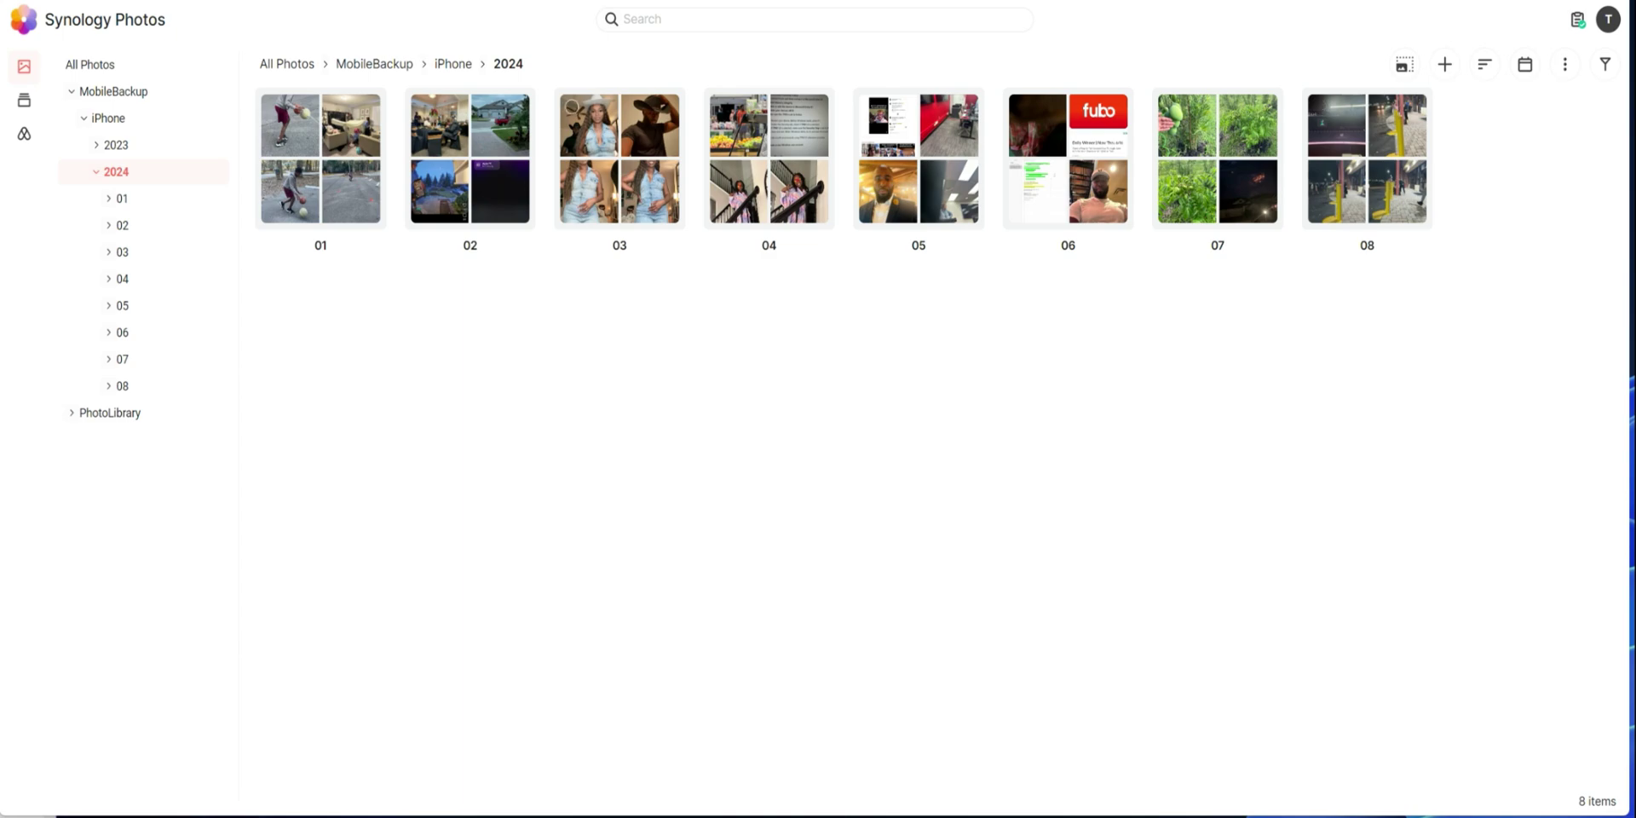
click(116, 144)
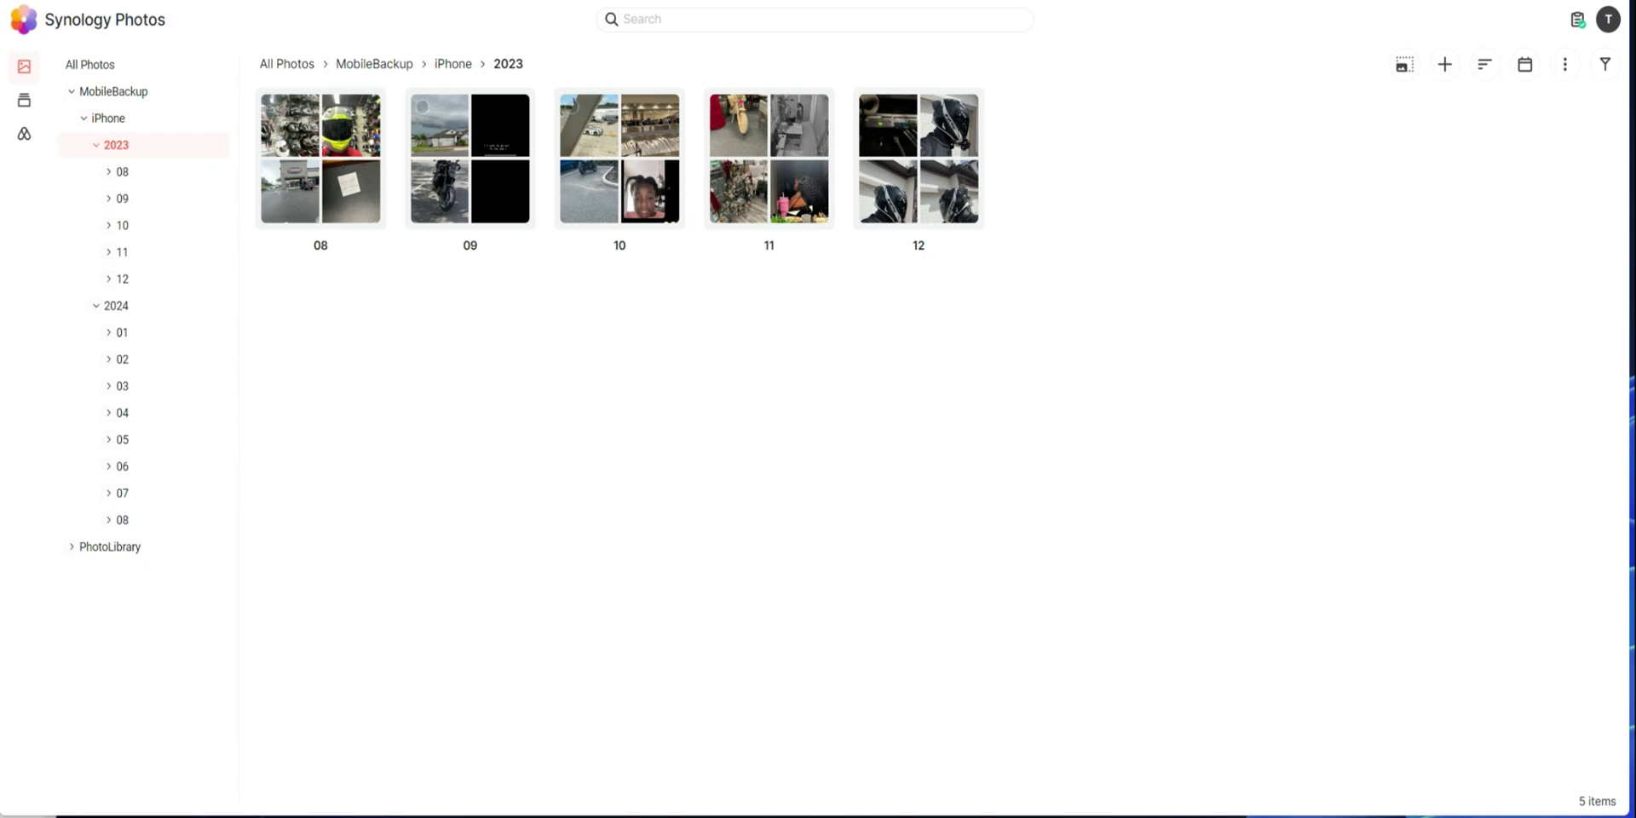
- Try a larger and a smaller thumbnail size for the subfolders of the 2023 folder
click(1405, 64)
click(1385, 63)
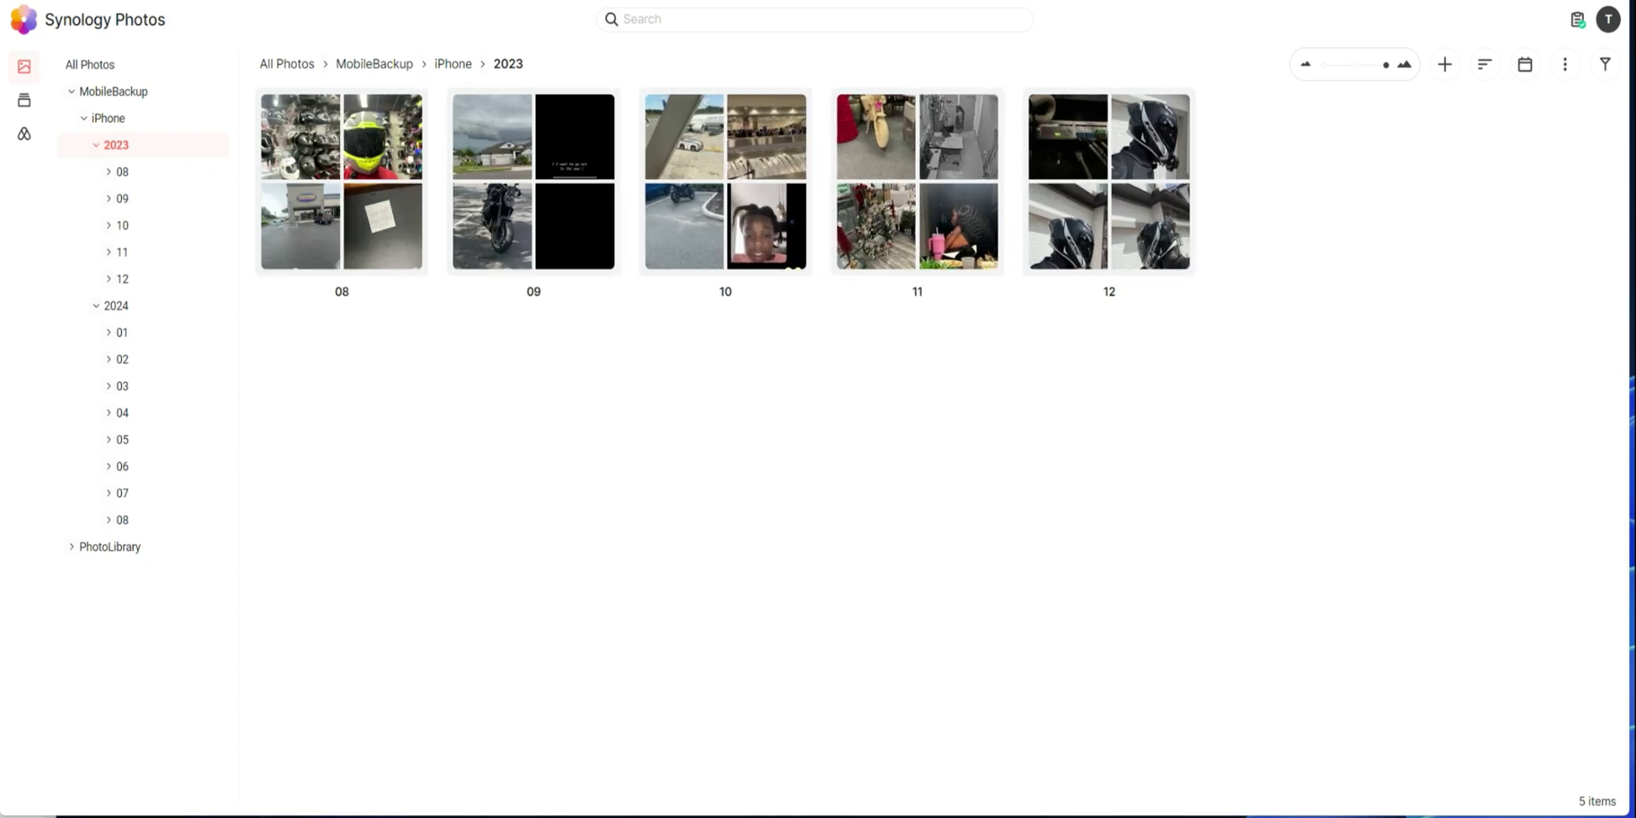
click(1355, 64)
click(1324, 64)
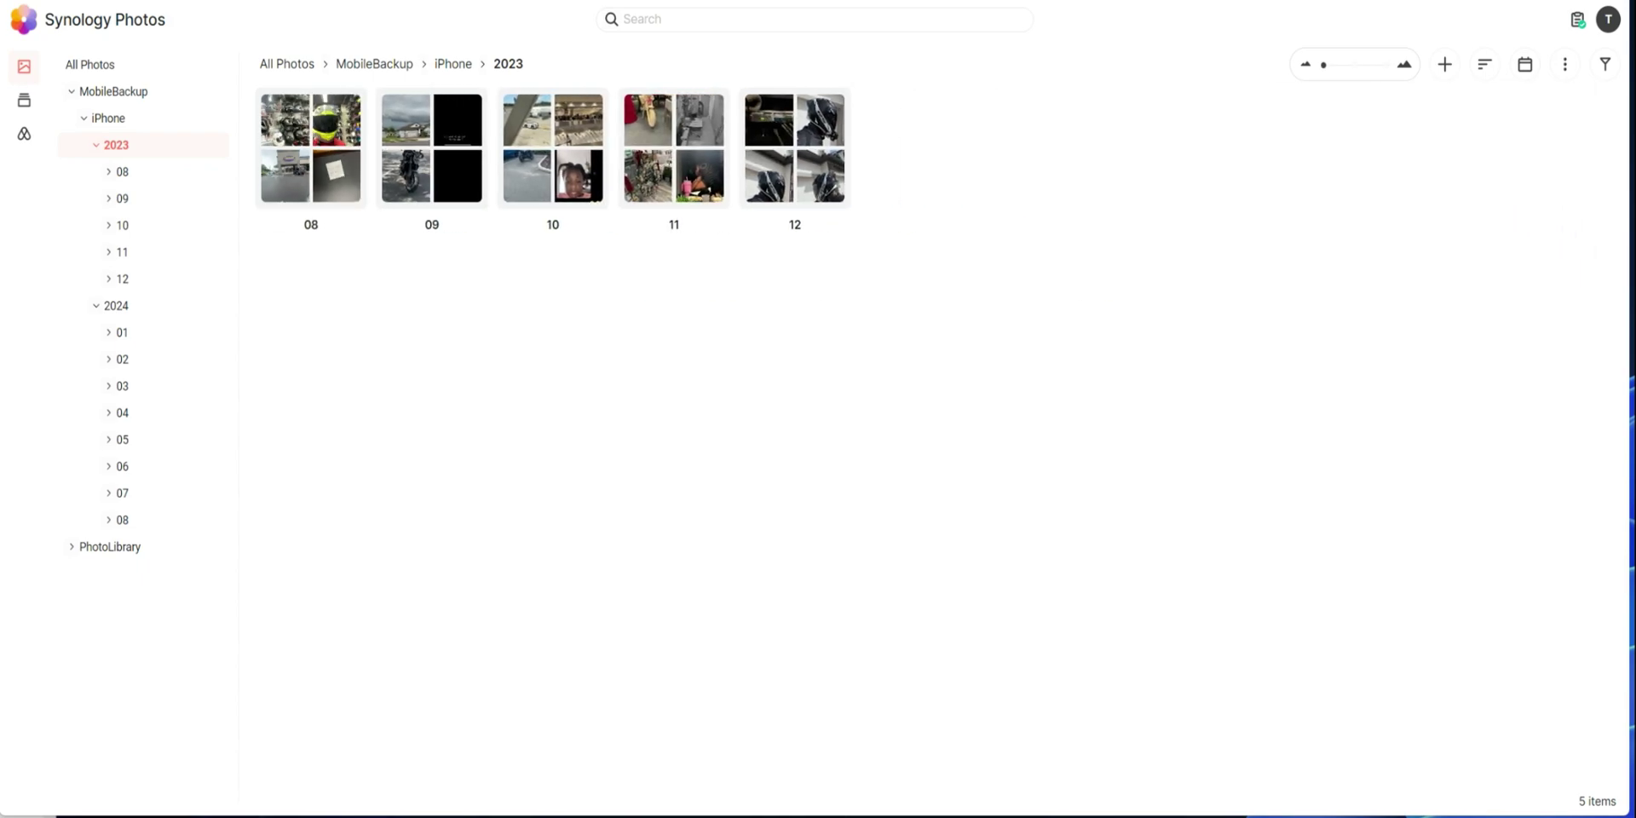
- Review the add, sort and additional options of the 2023 folder and preview the photos in timeline view
click(1445, 65)
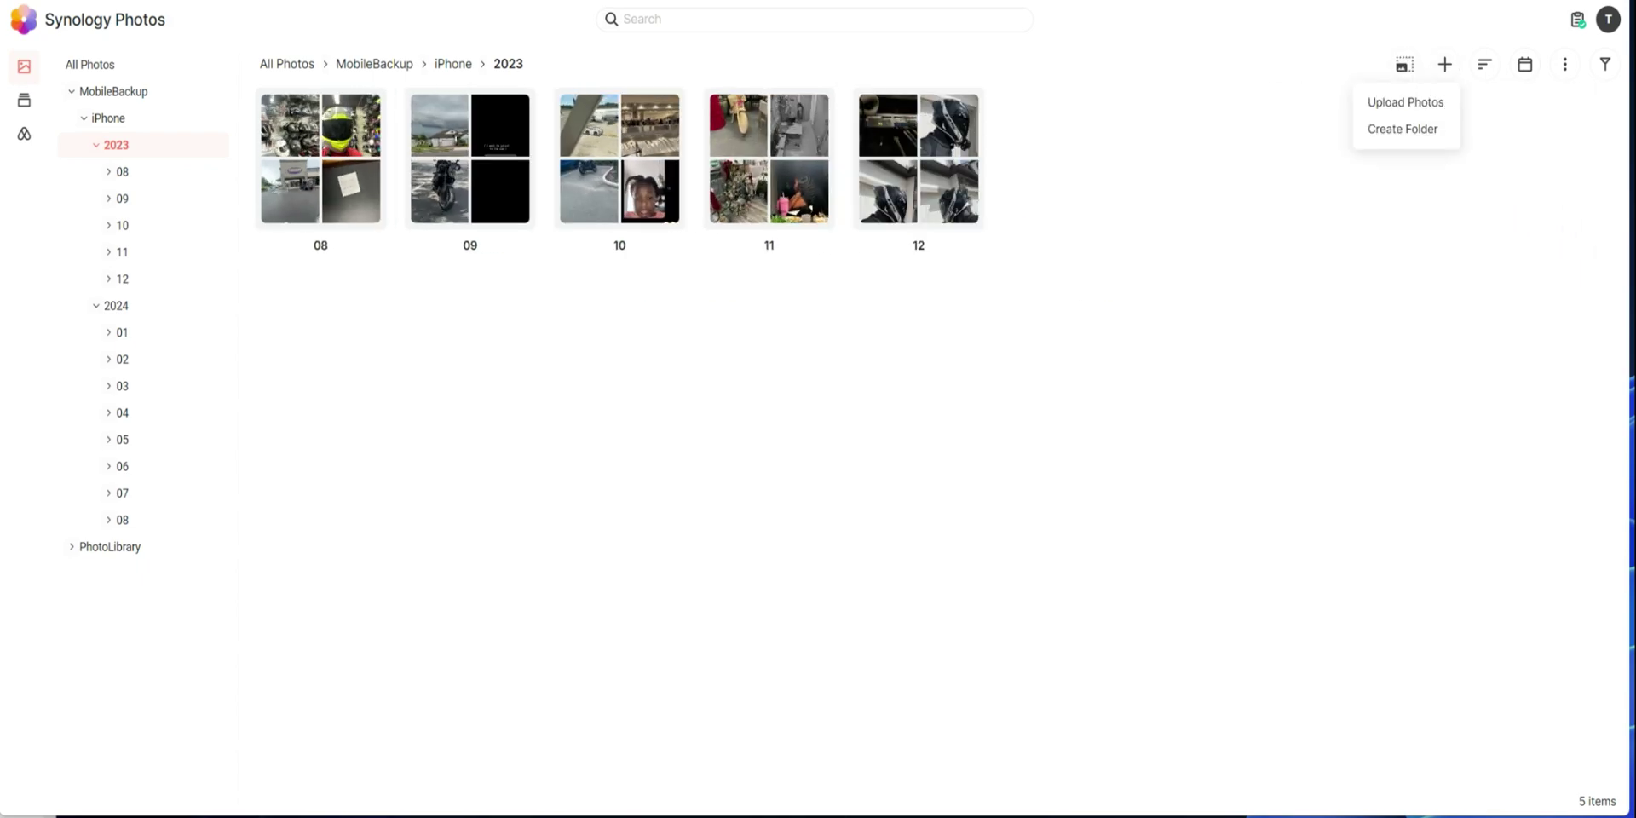
click(1484, 65)
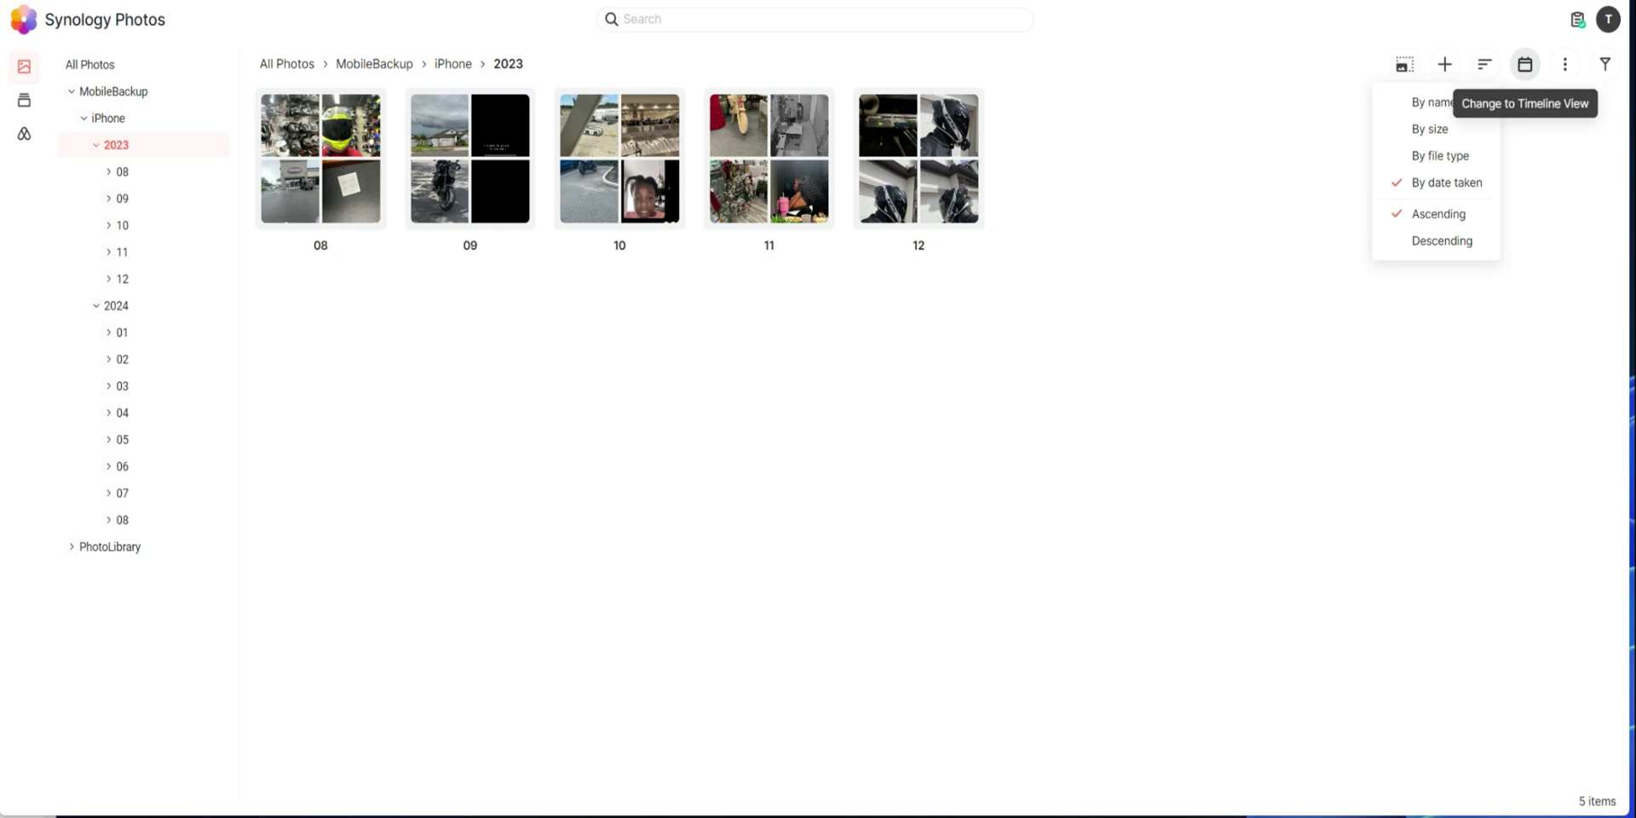
click(1525, 64)
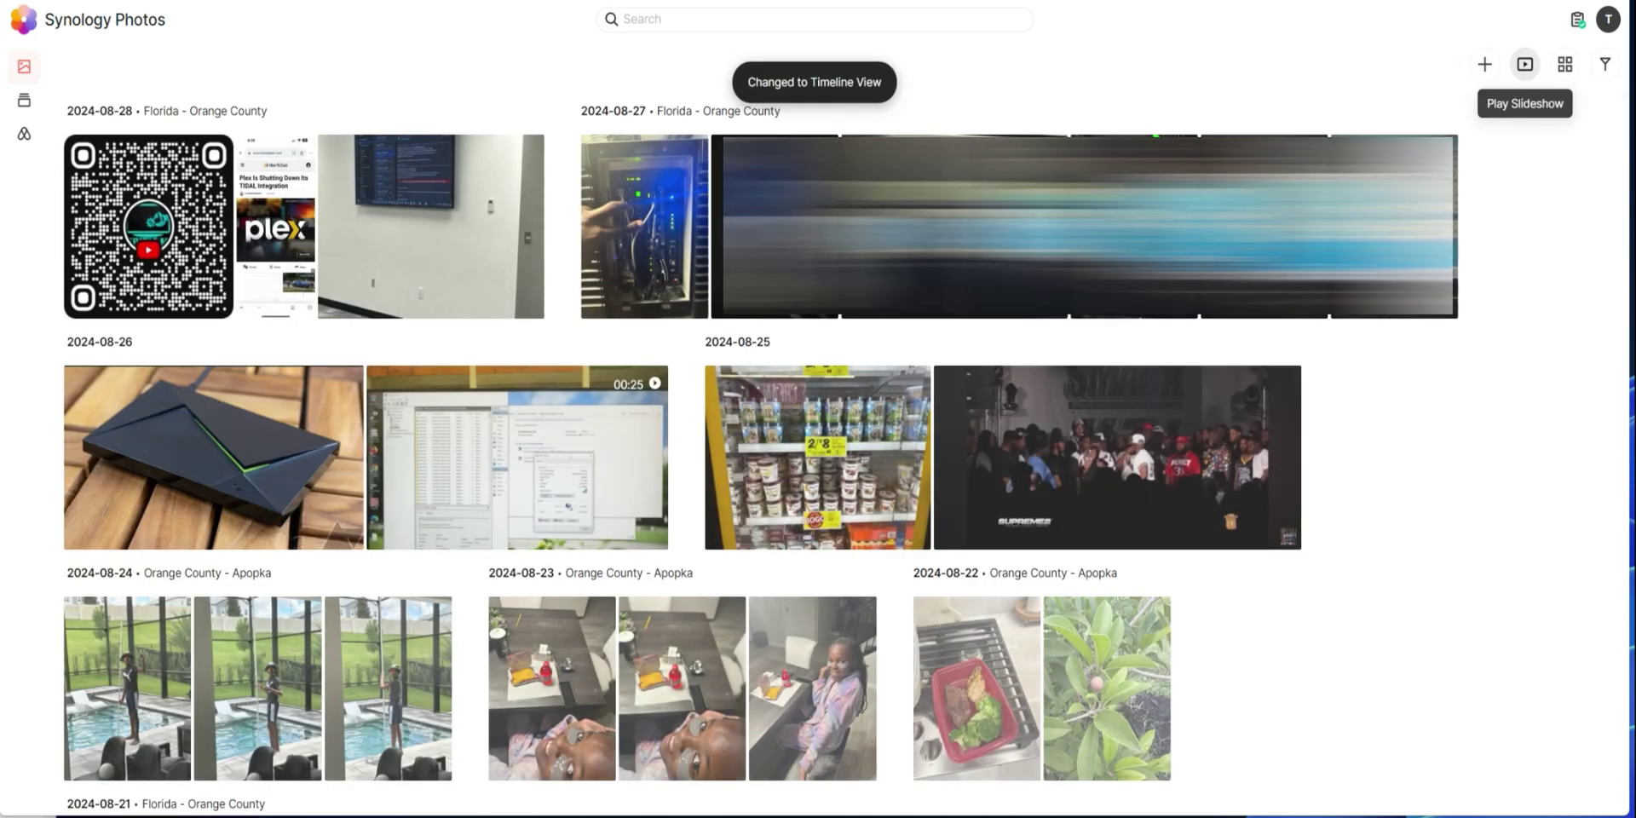
click(1525, 64)
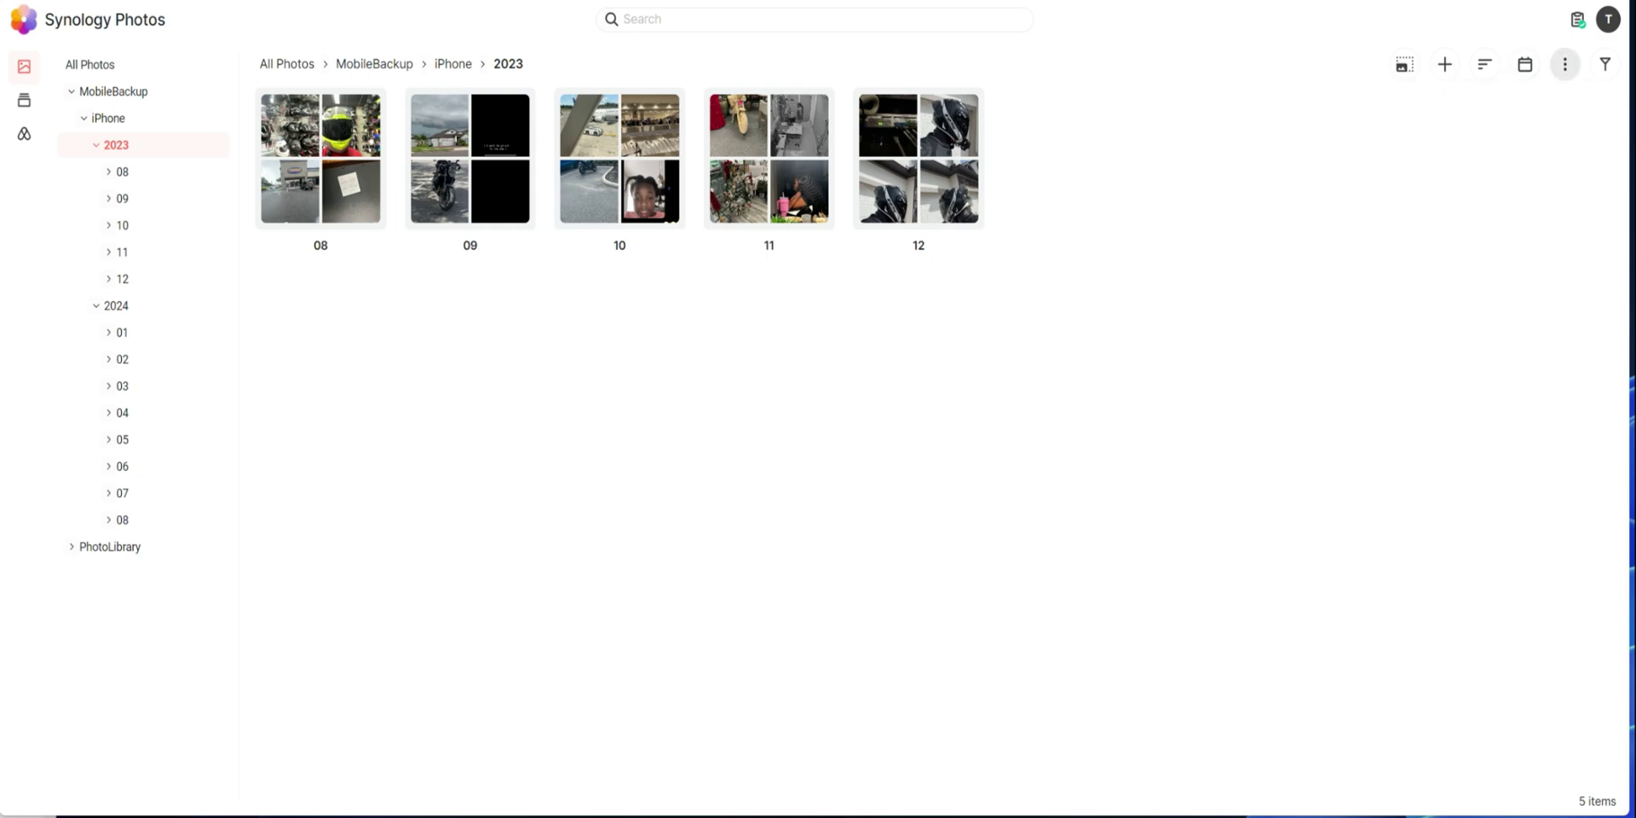
click(1565, 65)
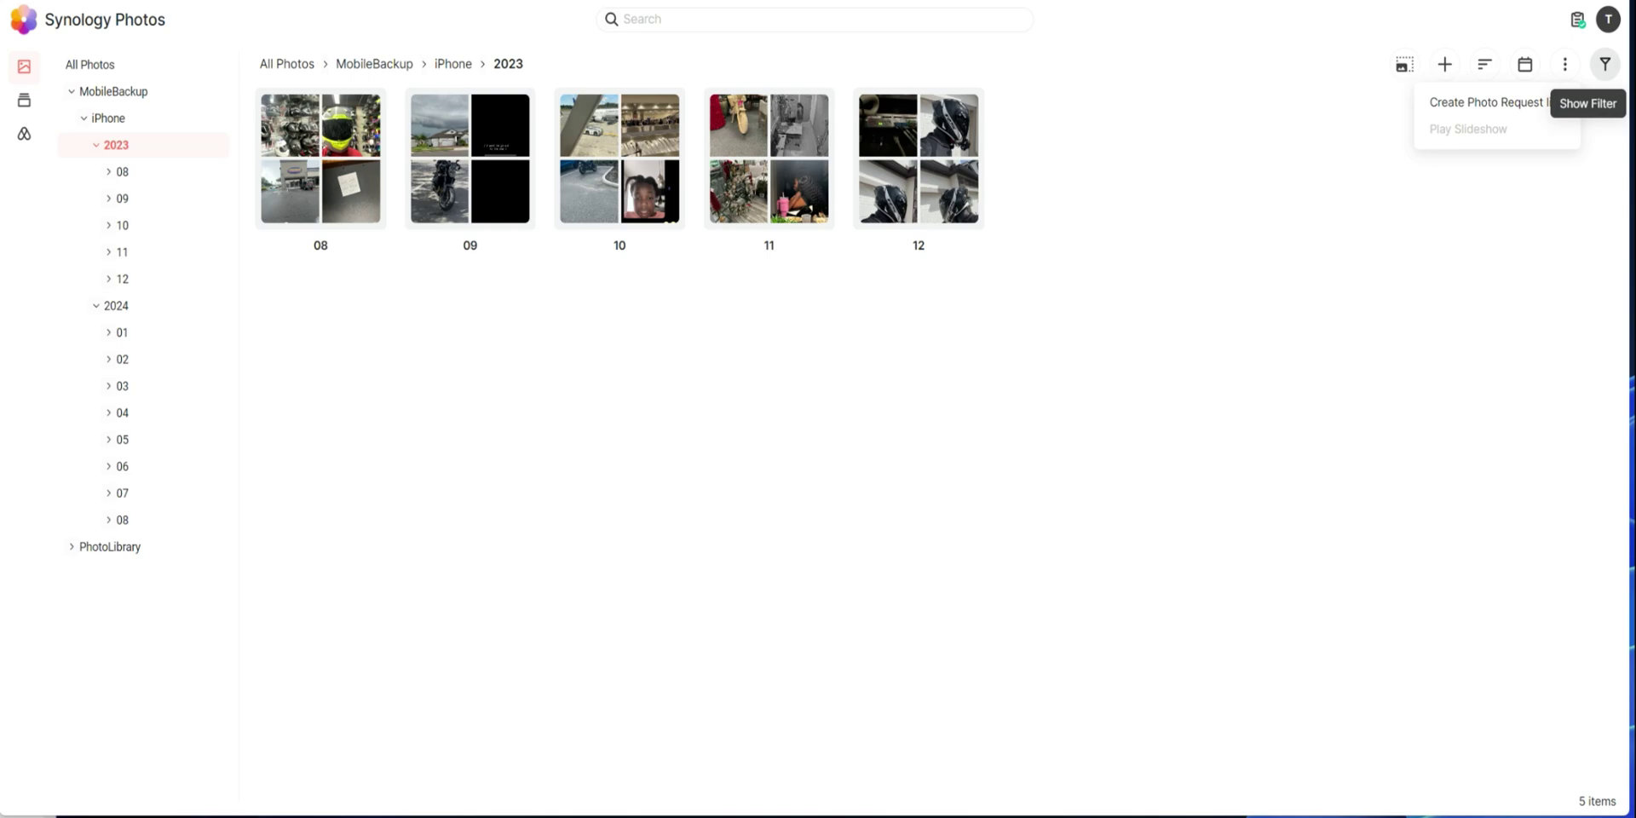
- Show the quick filter and remove the File type, Geolocation and Rating conditions, keeping only Date taken
click(1605, 64)
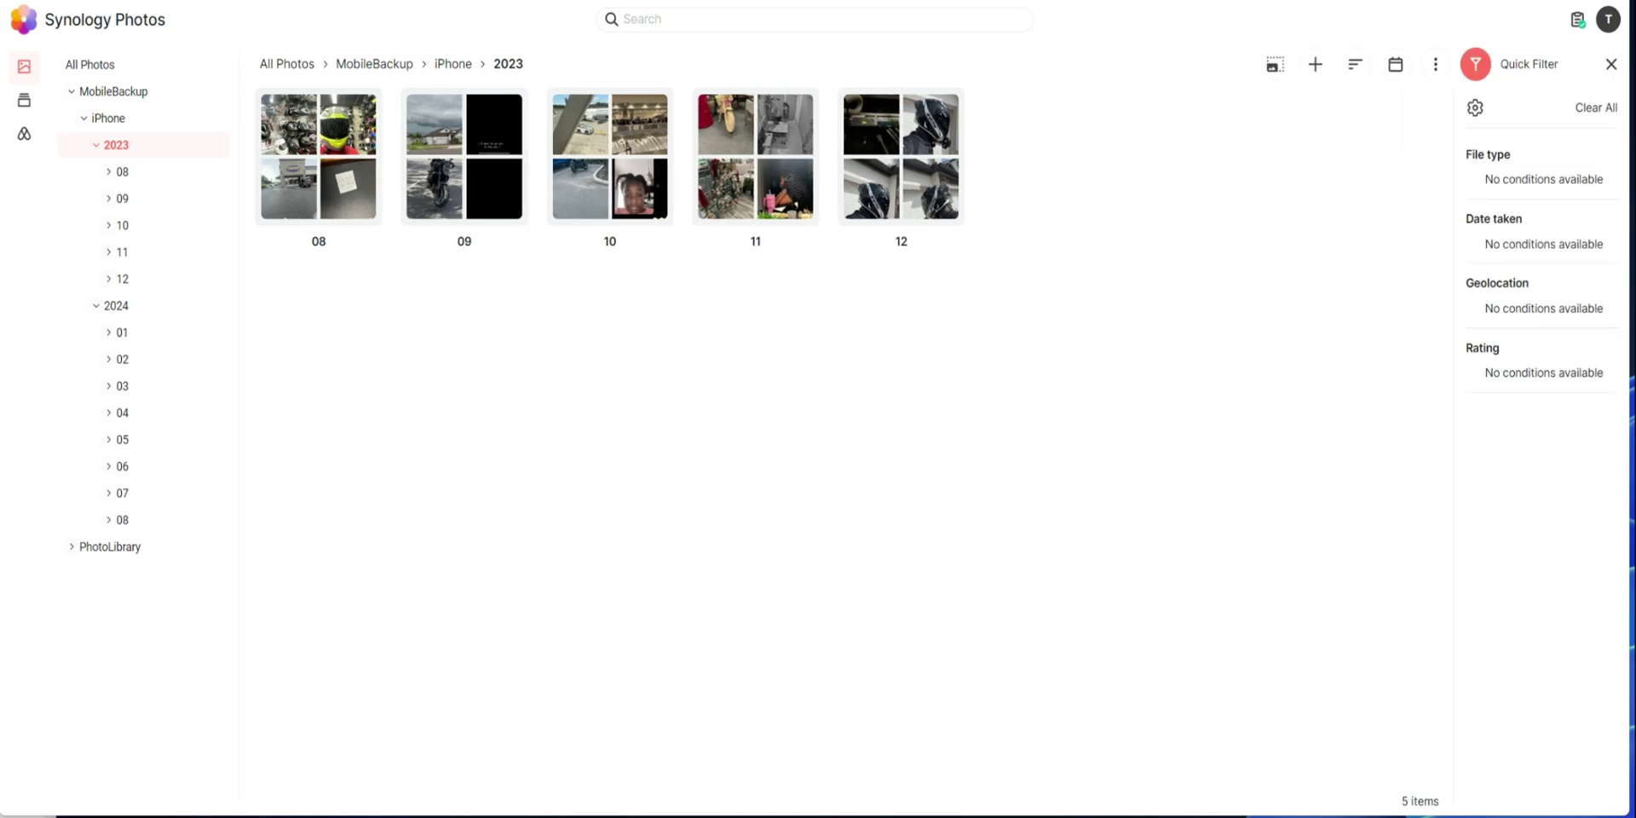
click(1475, 108)
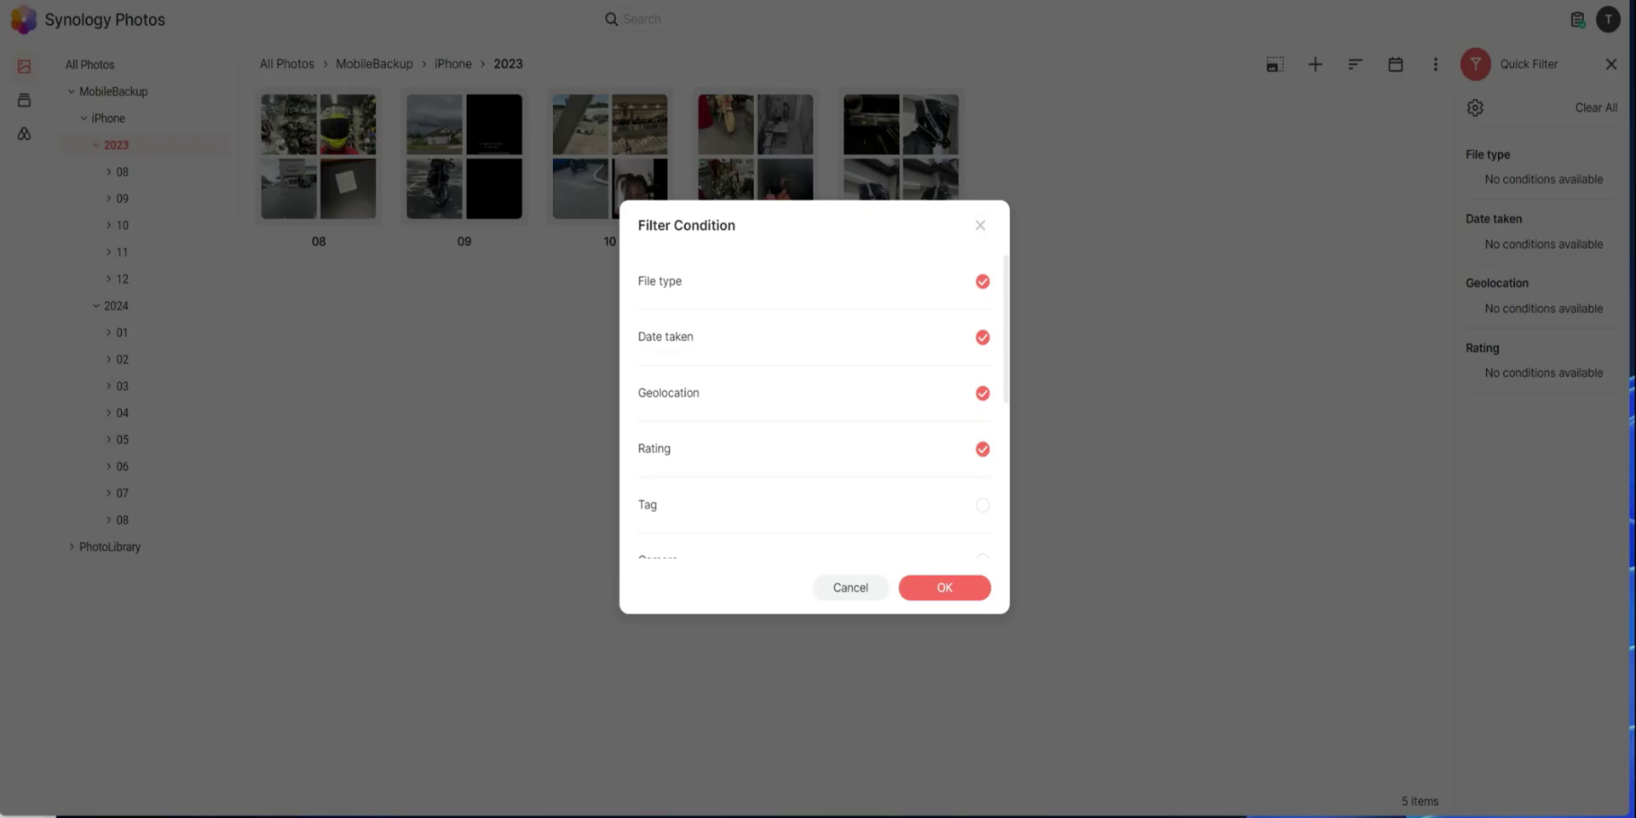
click(982, 449)
click(983, 393)
click(982, 281)
scroll(814, 409, down, 5)
scroll(814, 409, up, 5)
click(944, 587)
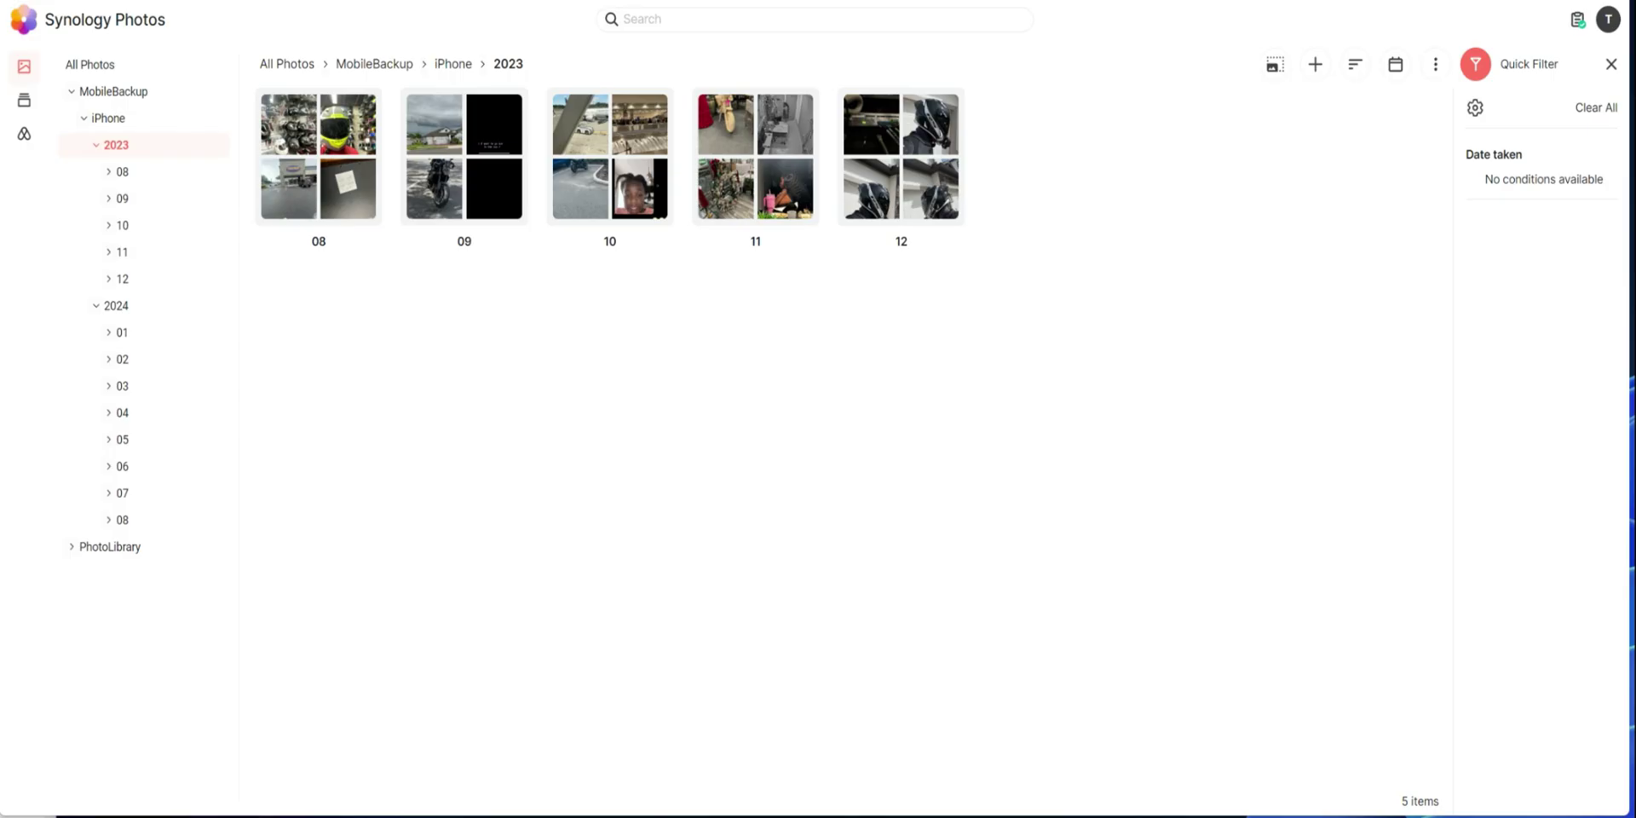
- Collapse the iPhone folder tree and delete the video IMG_3341.MOV from the 08 subfolder of 2023
click(83, 118)
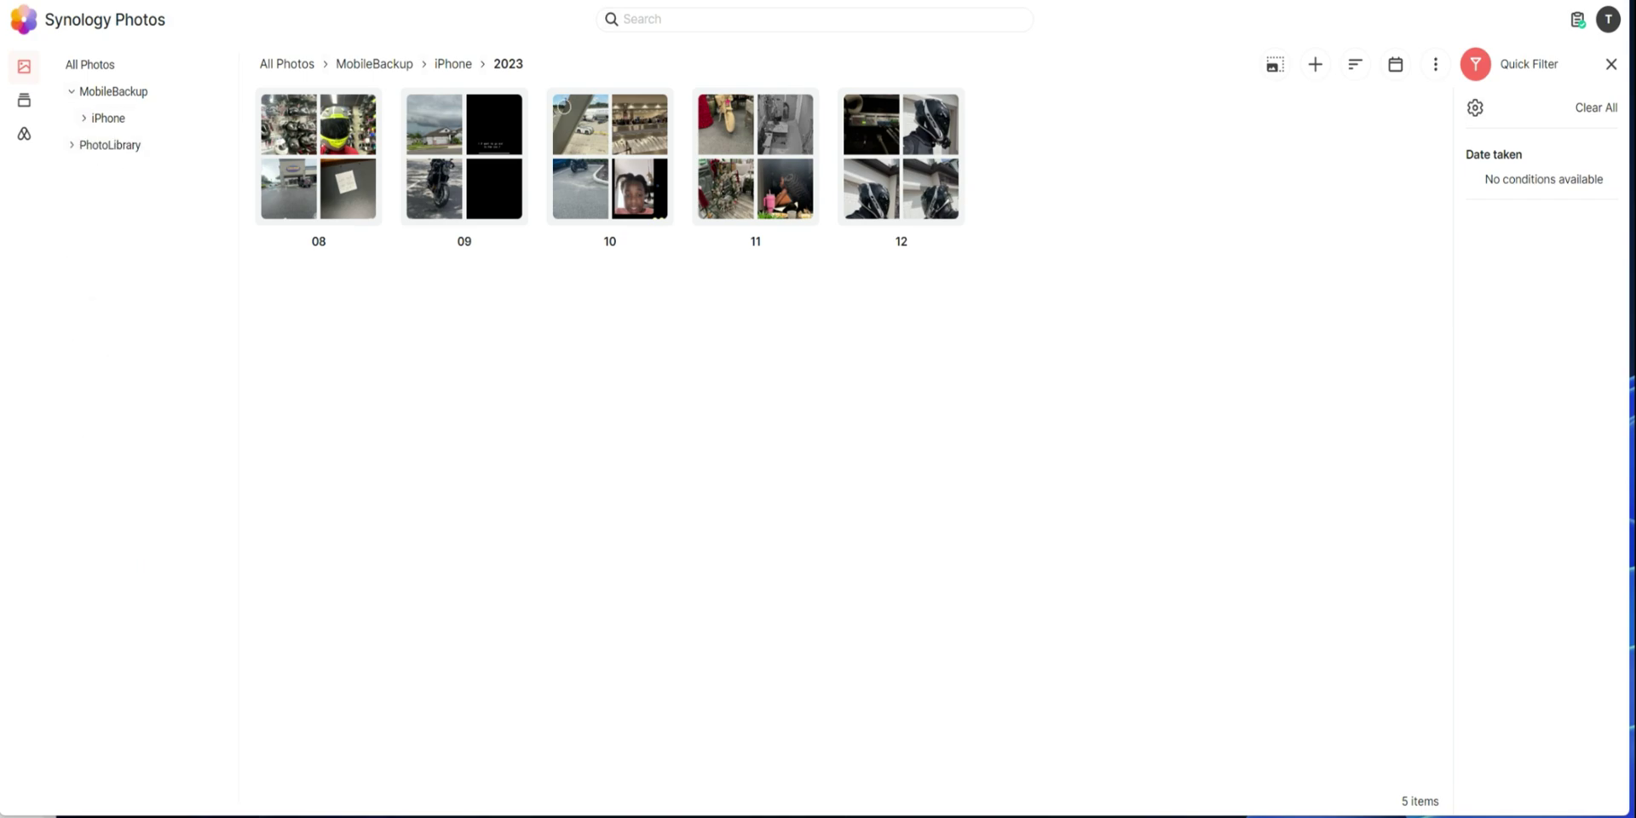
click(318, 156)
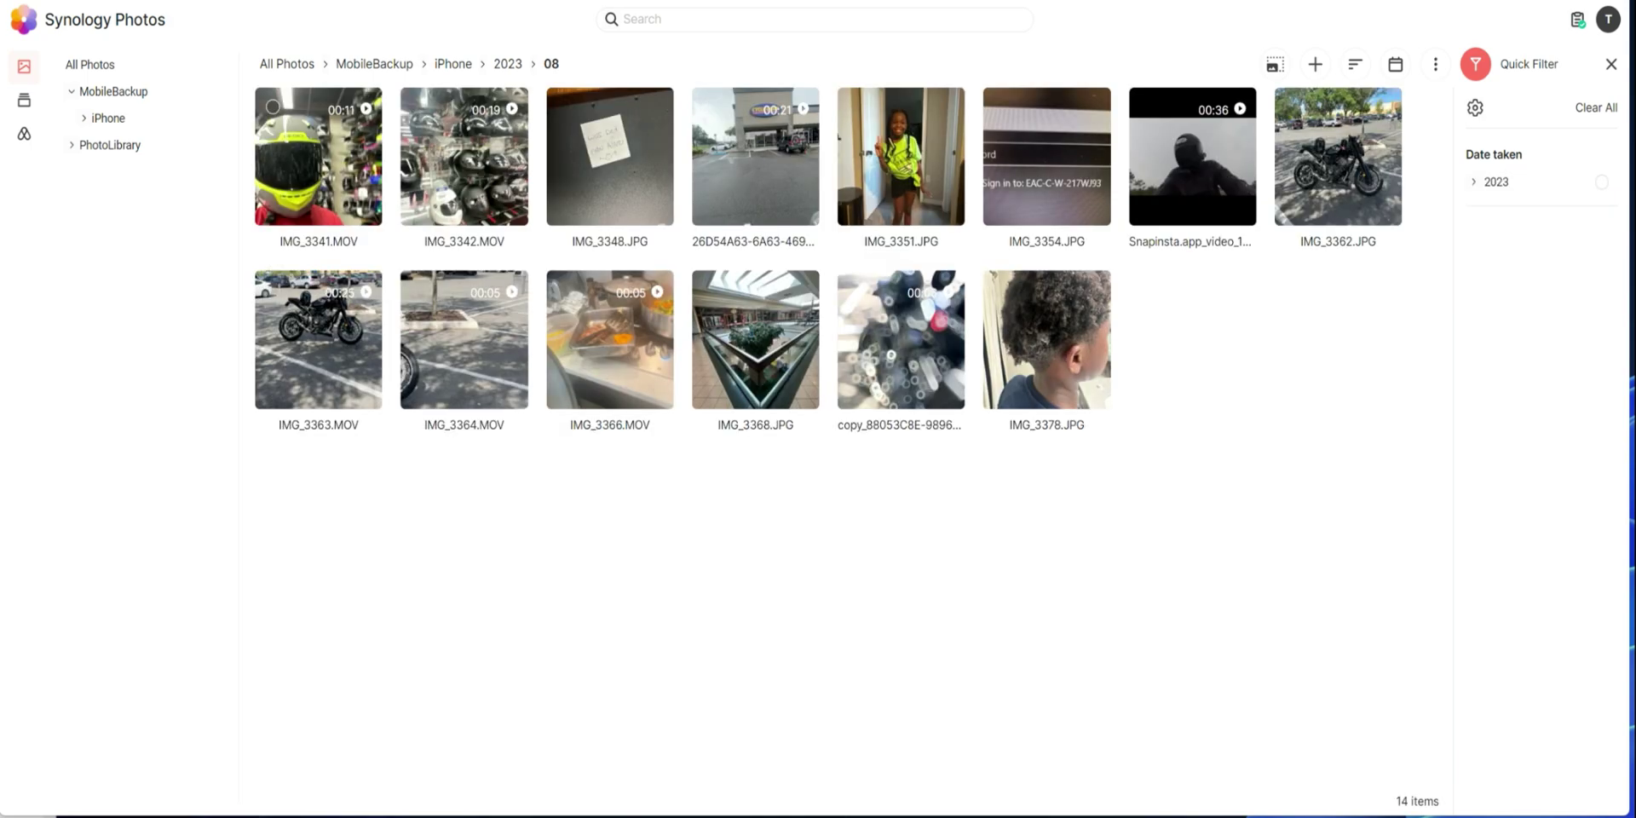
click(273, 106)
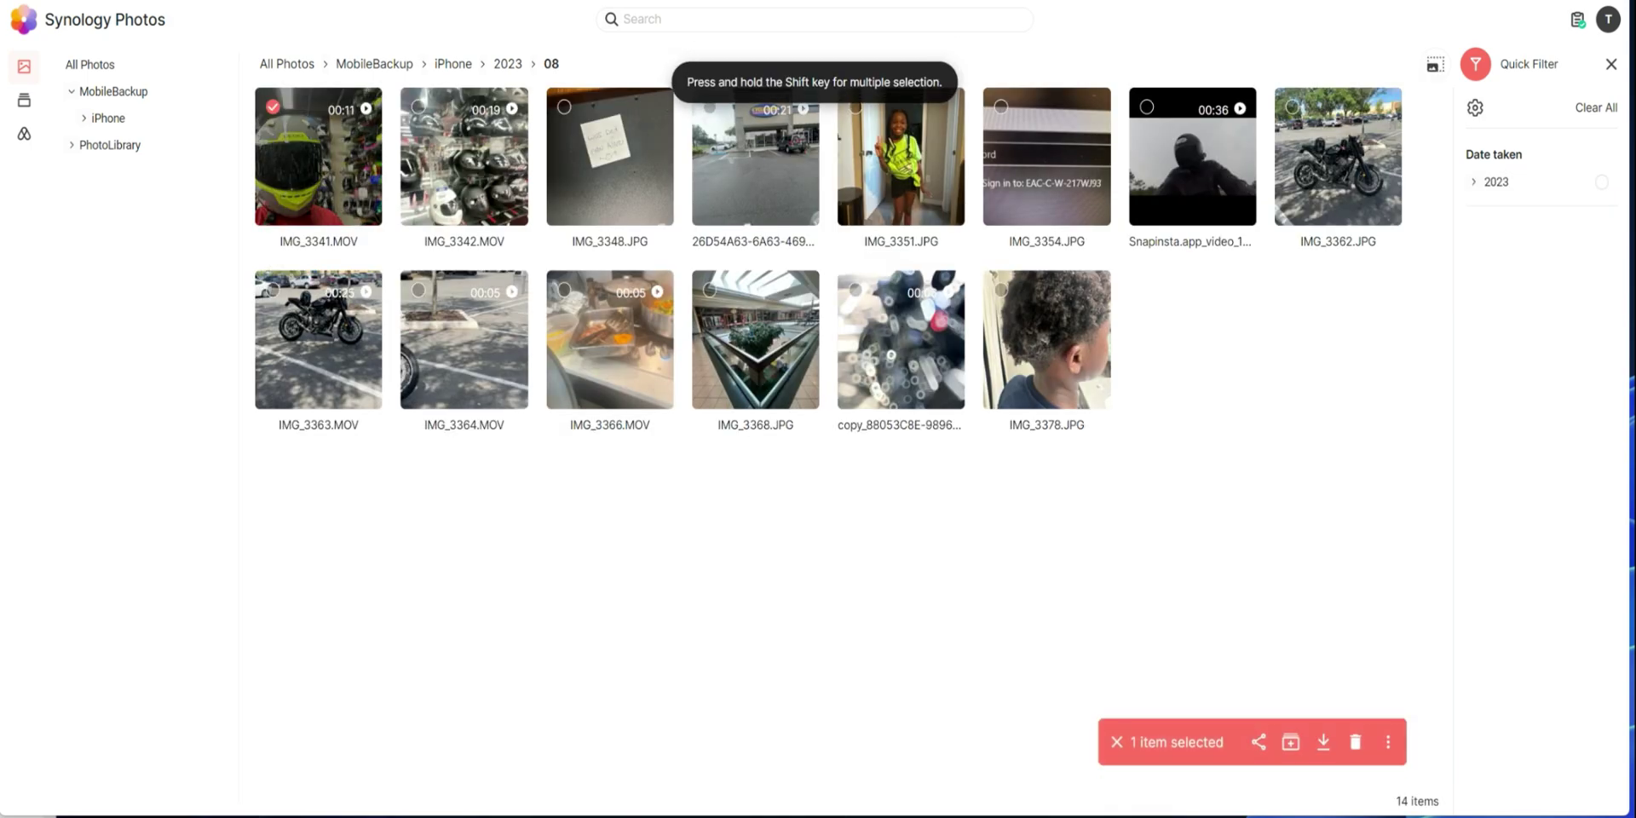
key(Delete)
key(Return)
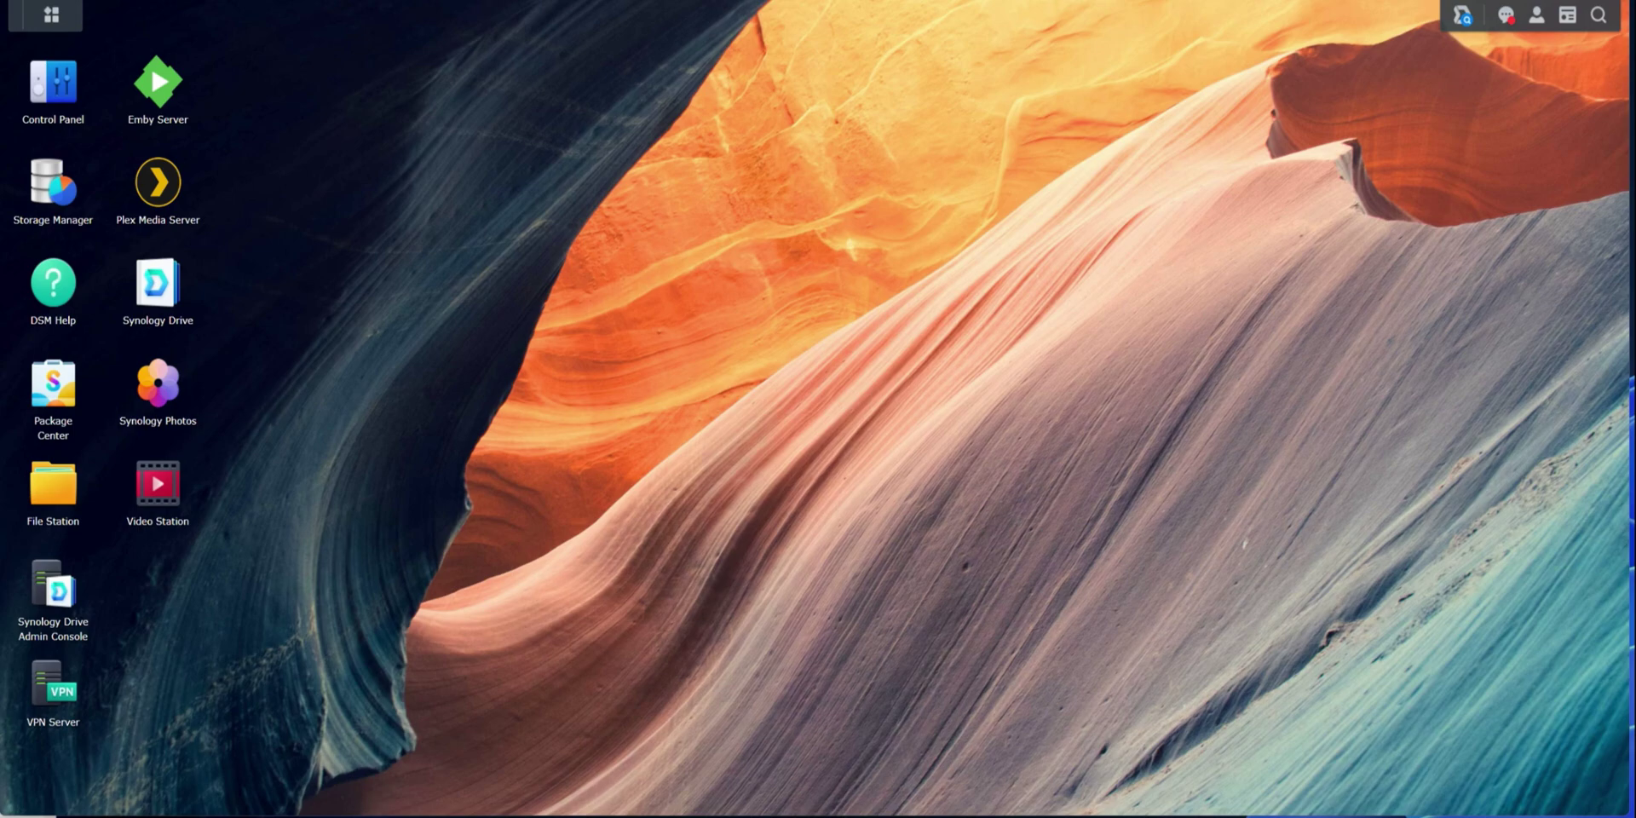
- Switch to the DSM desktop and view the user account list in Control Panel
click(53, 86)
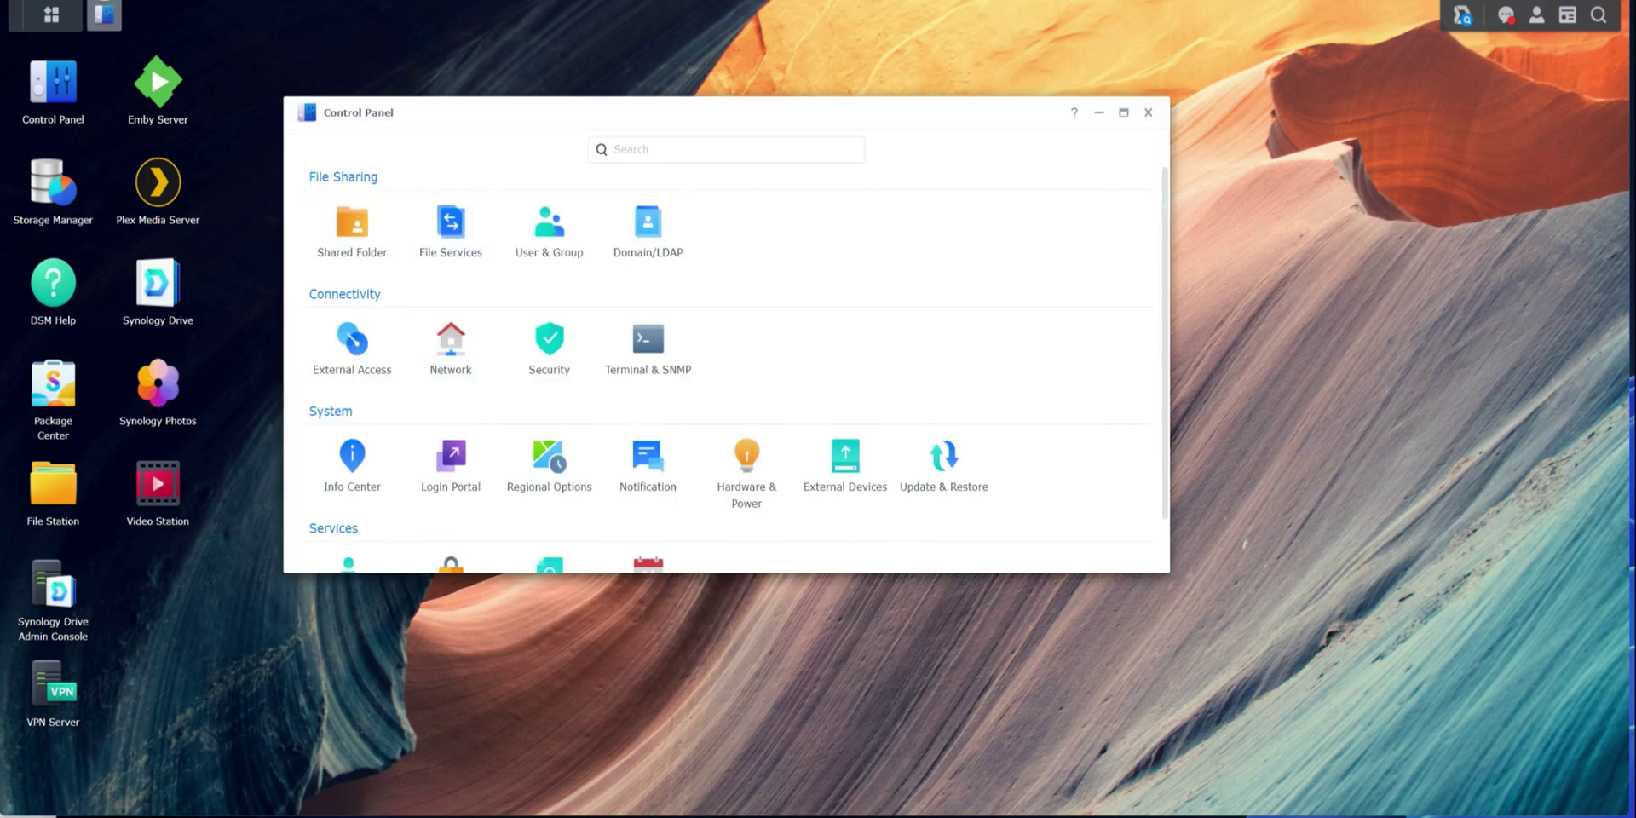
click(550, 234)
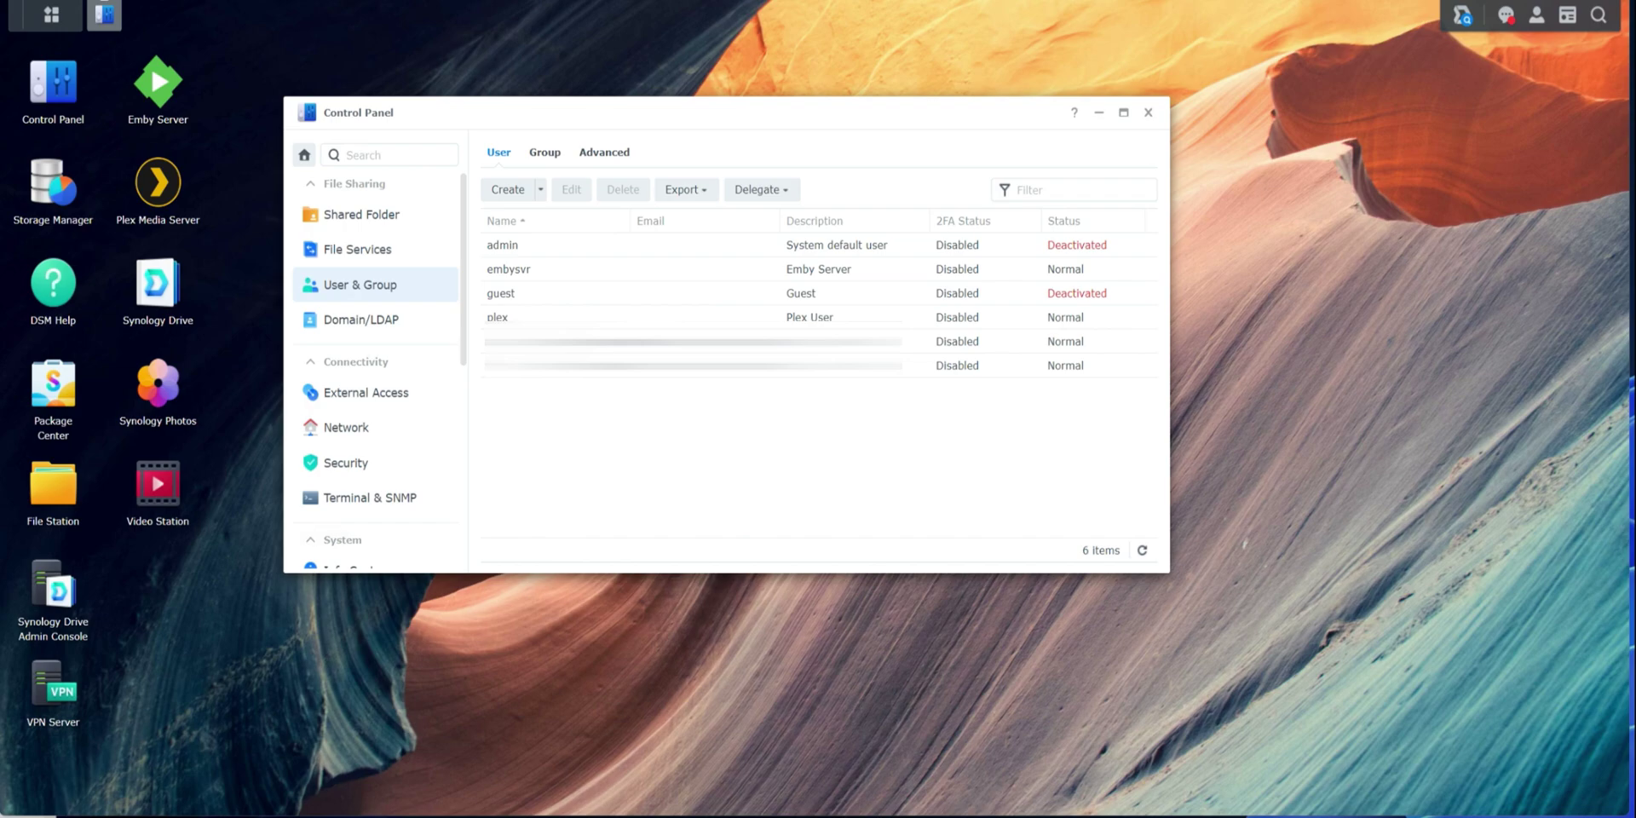
- Close Control Panel and begin filling in the address or QuickConnect ID on the Synology Photos mobile app's sign-in form
click(1148, 112)
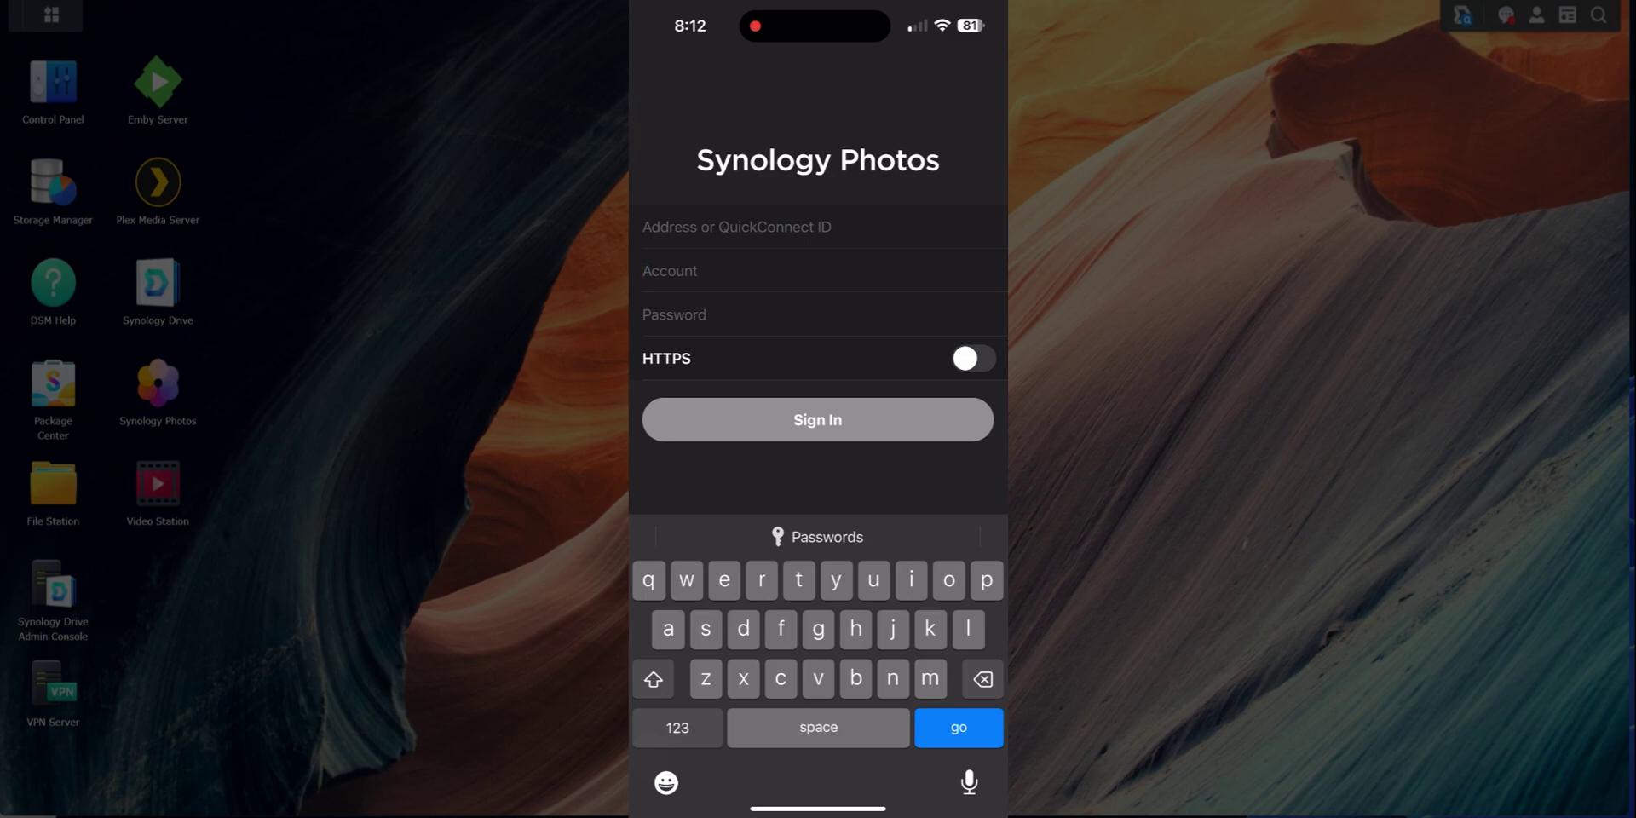
click(818, 227)
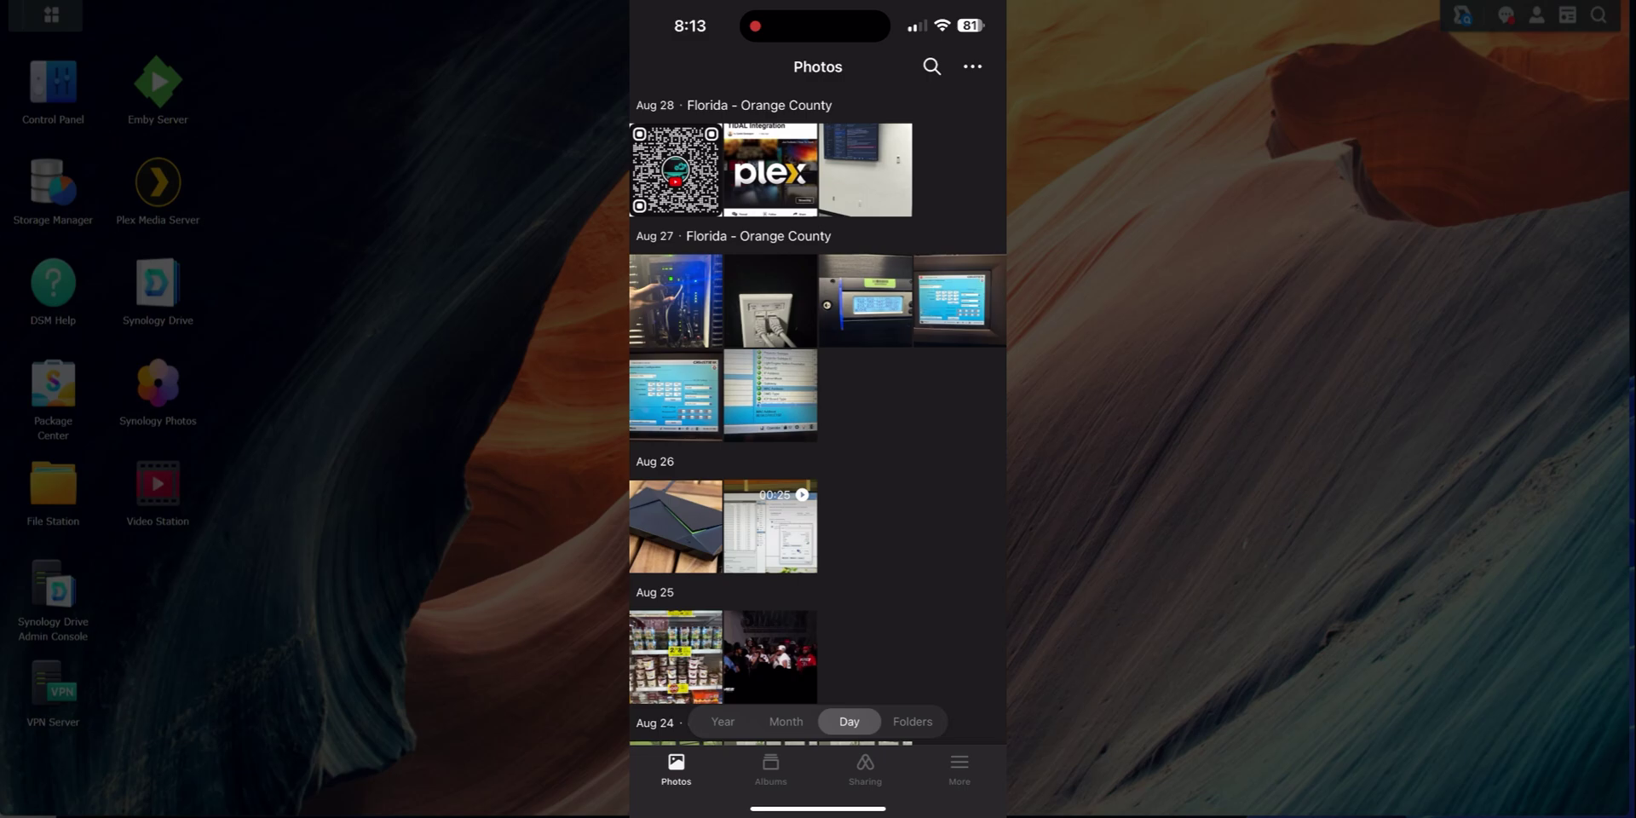
- Browse the backed-up photos in the mobile timeline by day, and compare the year and month groupings
scroll(818, 418, down, 20)
scroll(818, 418, up, 10)
scroll(819, 418, down, 20)
scroll(818, 417, up, 5)
scroll(818, 418, up, 15)
click(722, 721)
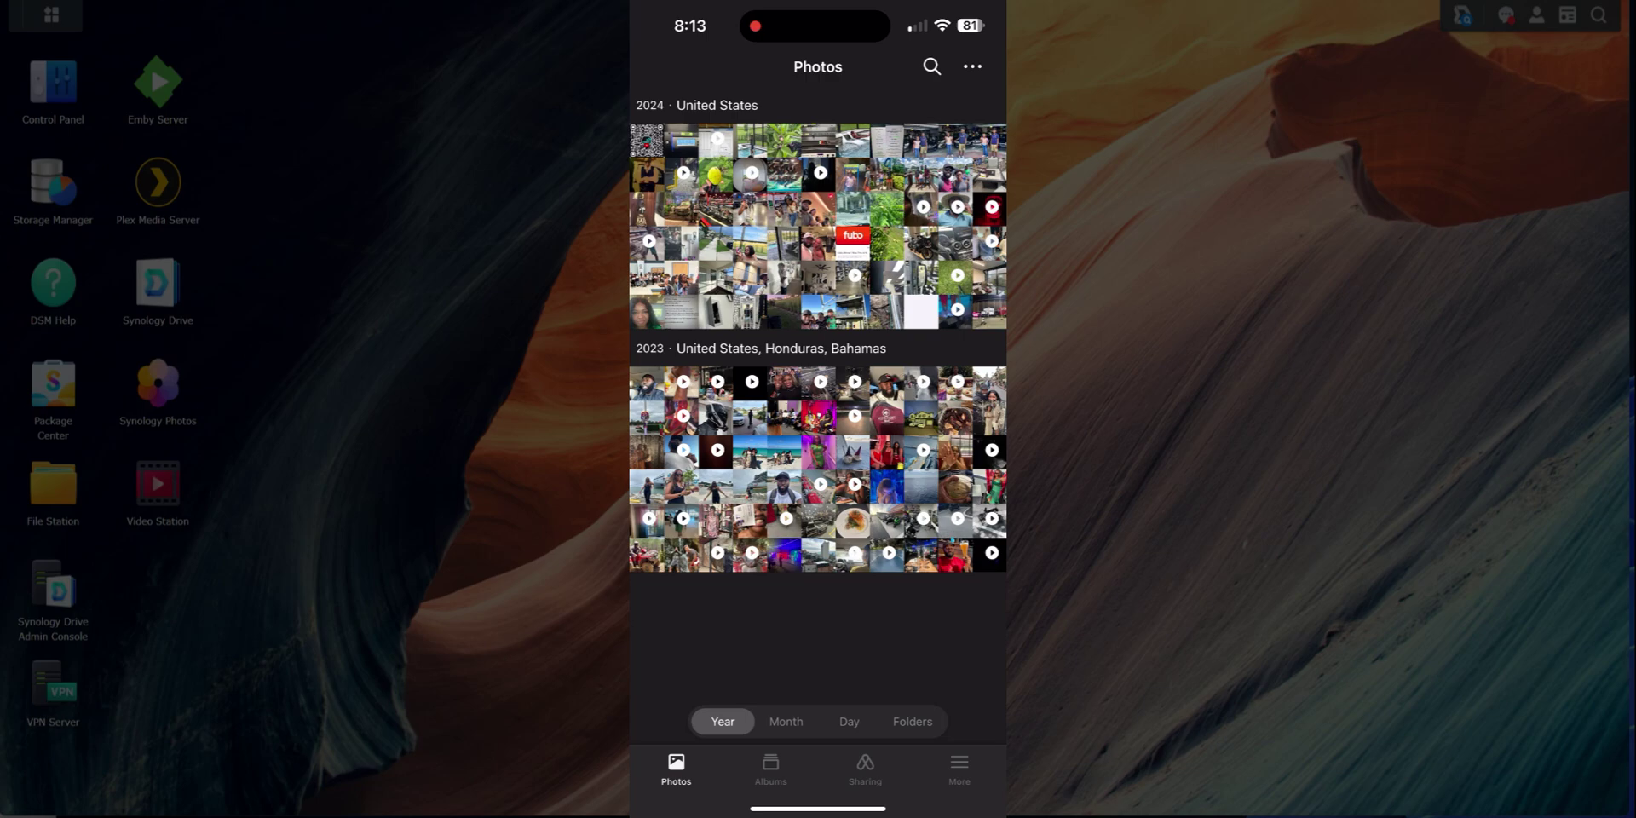
click(785, 721)
click(848, 720)
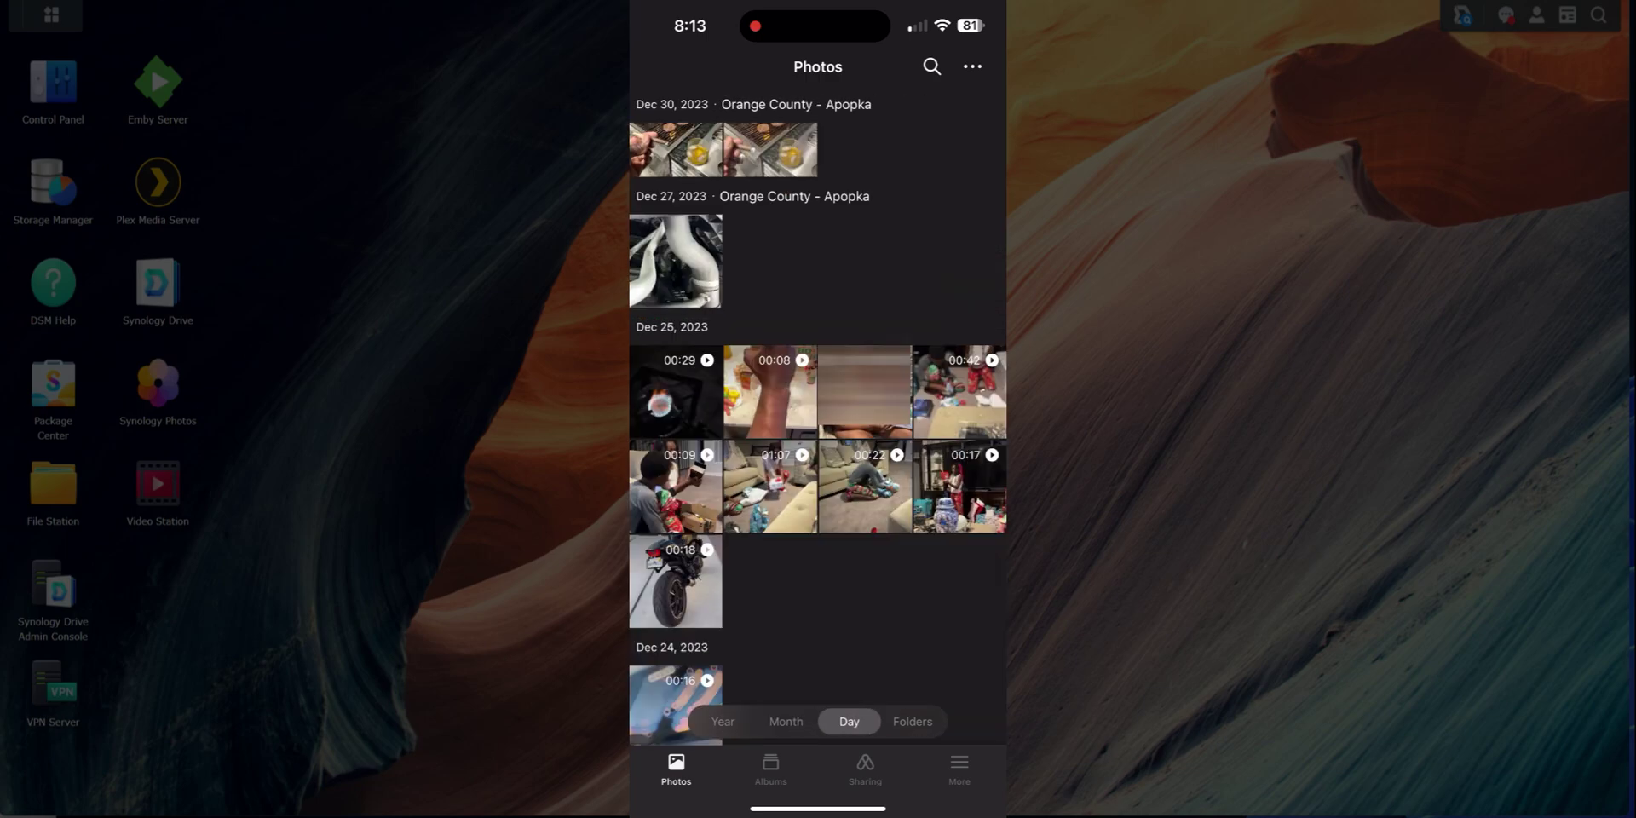
click(723, 721)
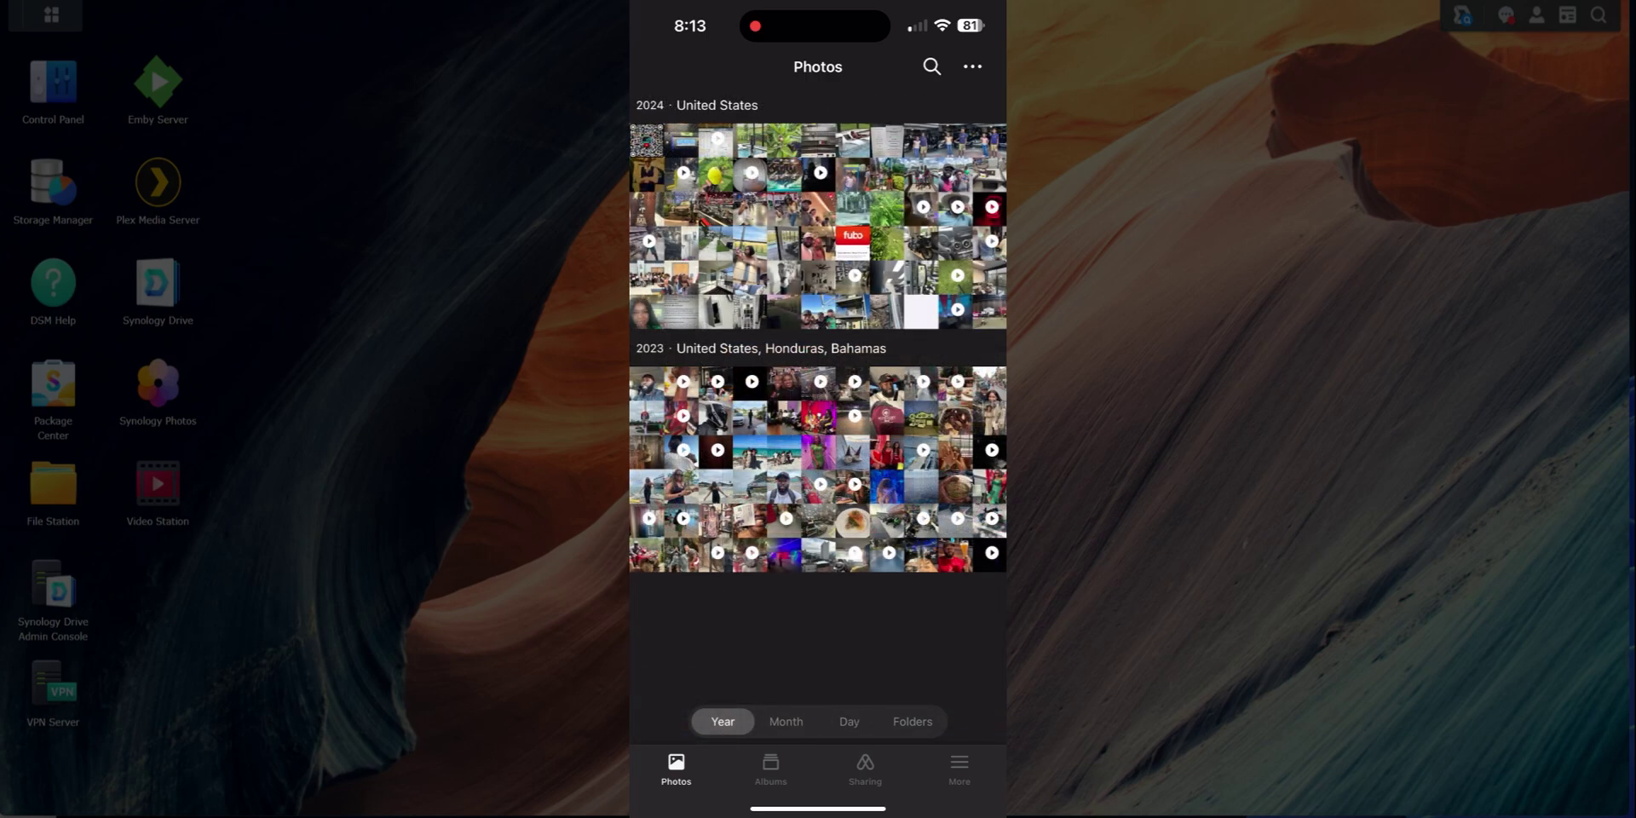
- Look at the Albums and Sharing sections of the mobile app and open the search
click(771, 769)
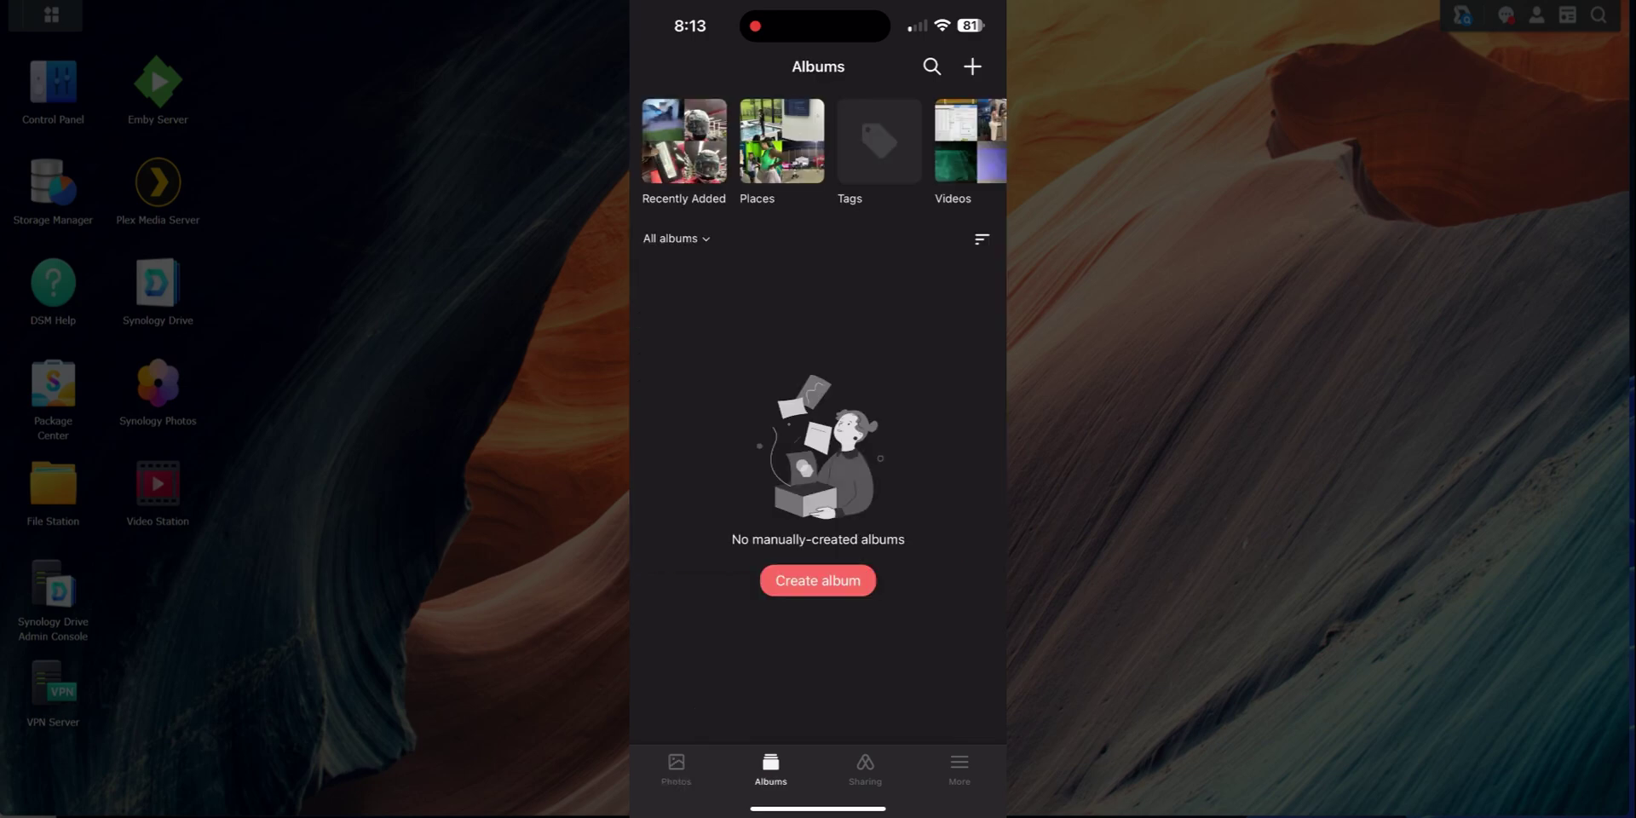
click(865, 769)
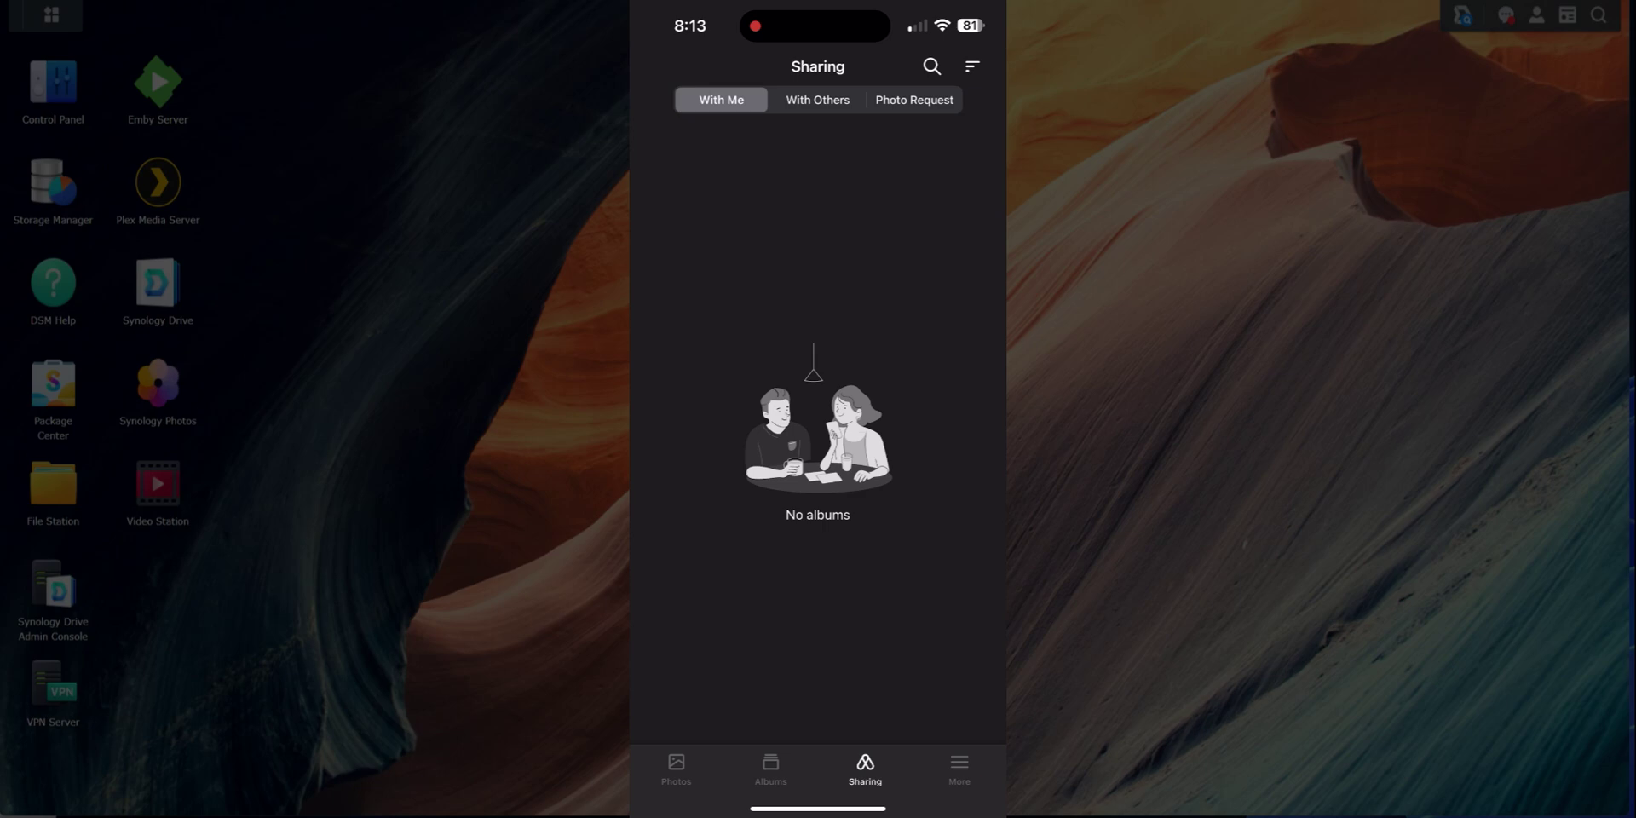
click(931, 66)
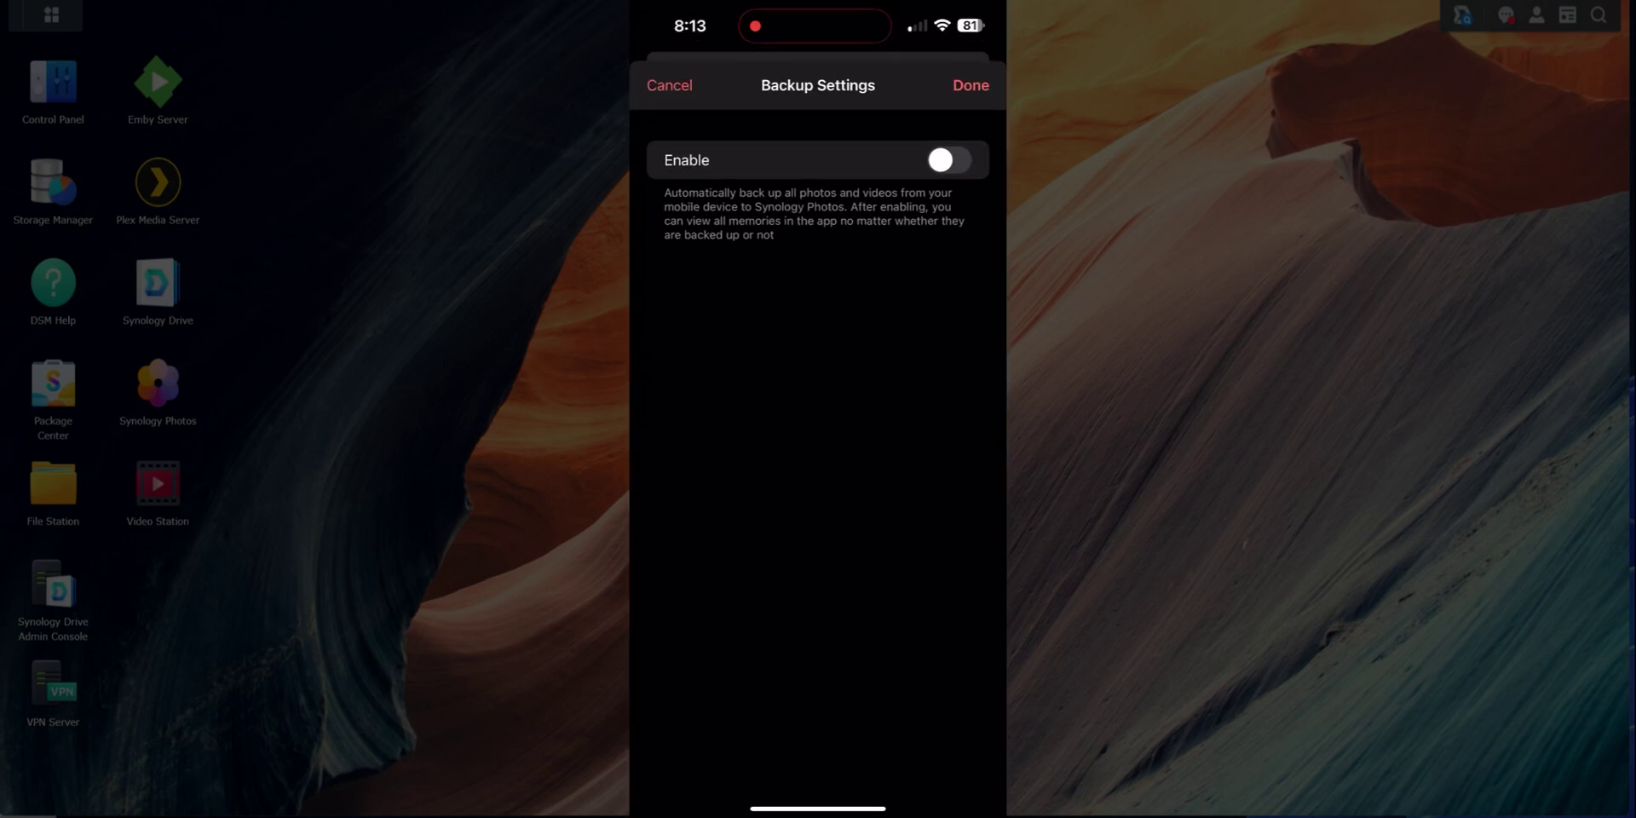
- Enable automatic backup of all photos to the default folder, toggle the Wi-Fi Only upload setting and apply the backup settings
click(949, 160)
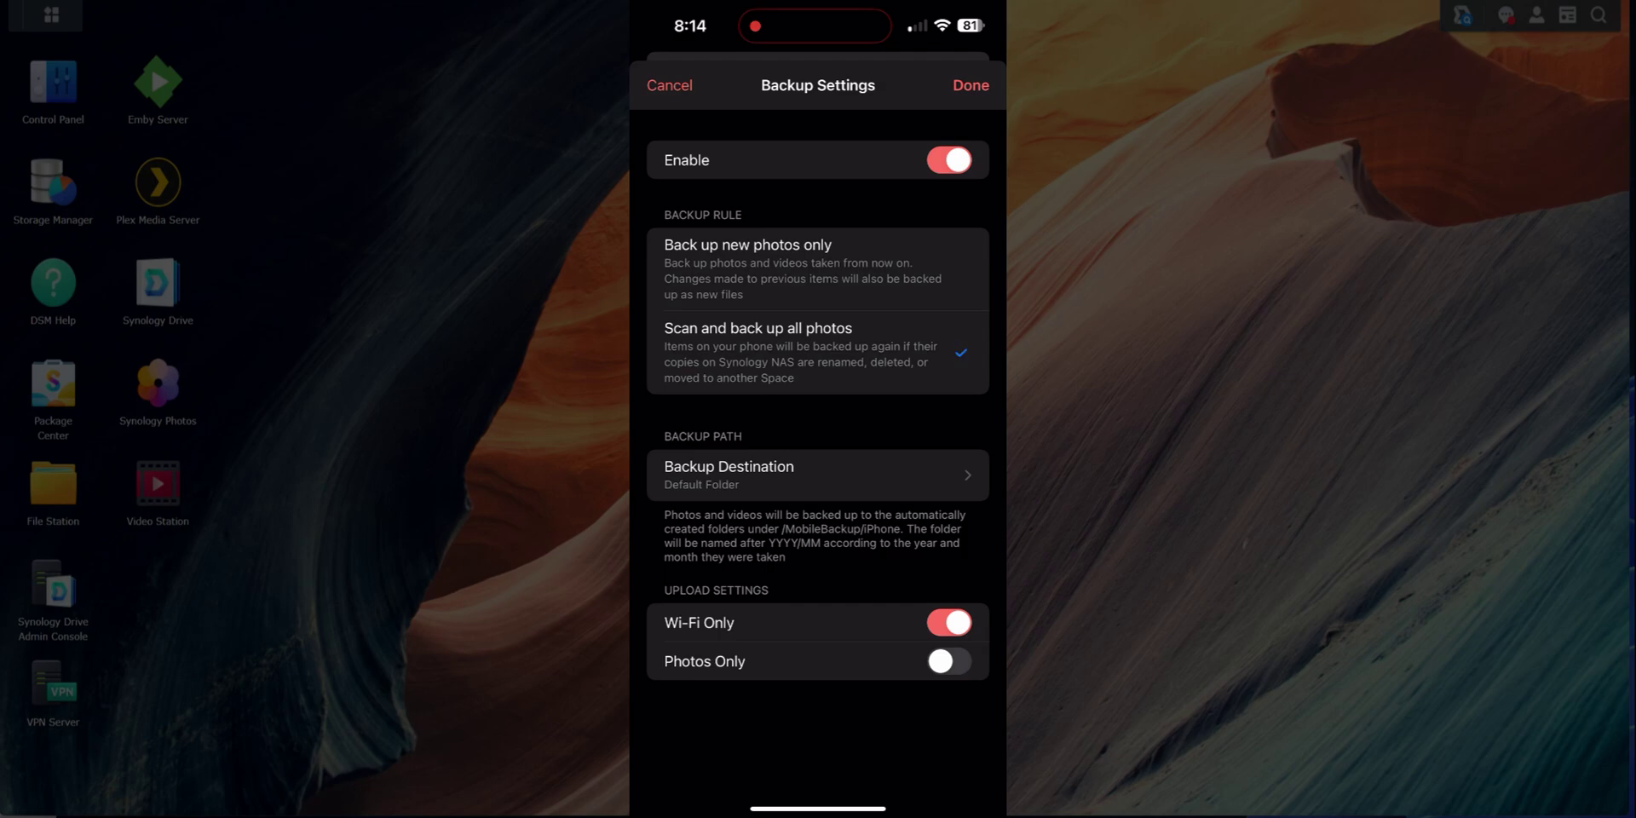
scroll(818, 392, down, 1)
click(767, 431)
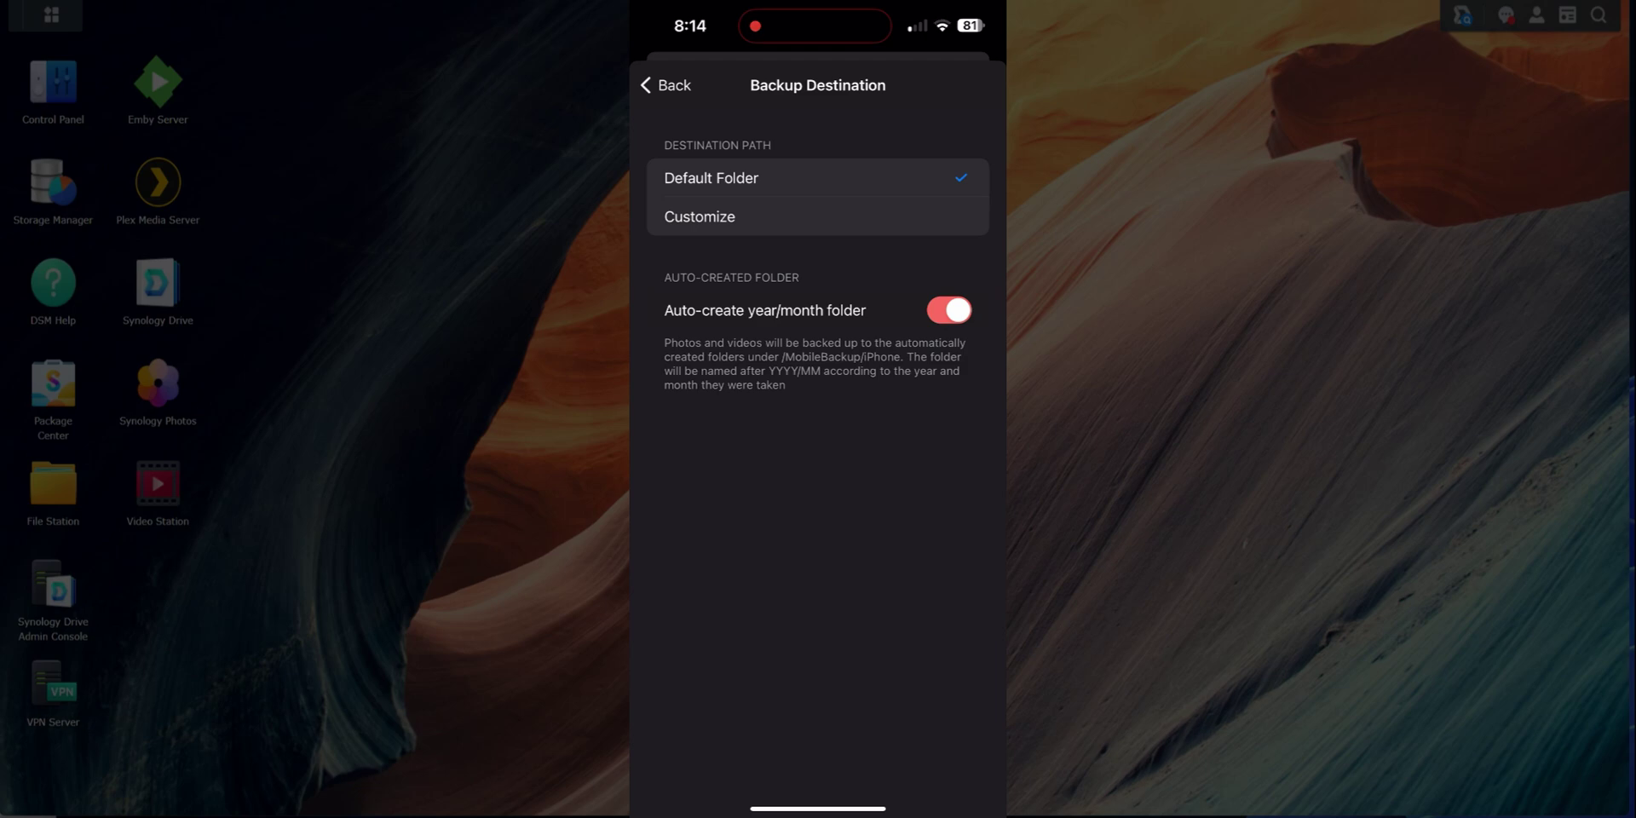
click(665, 85)
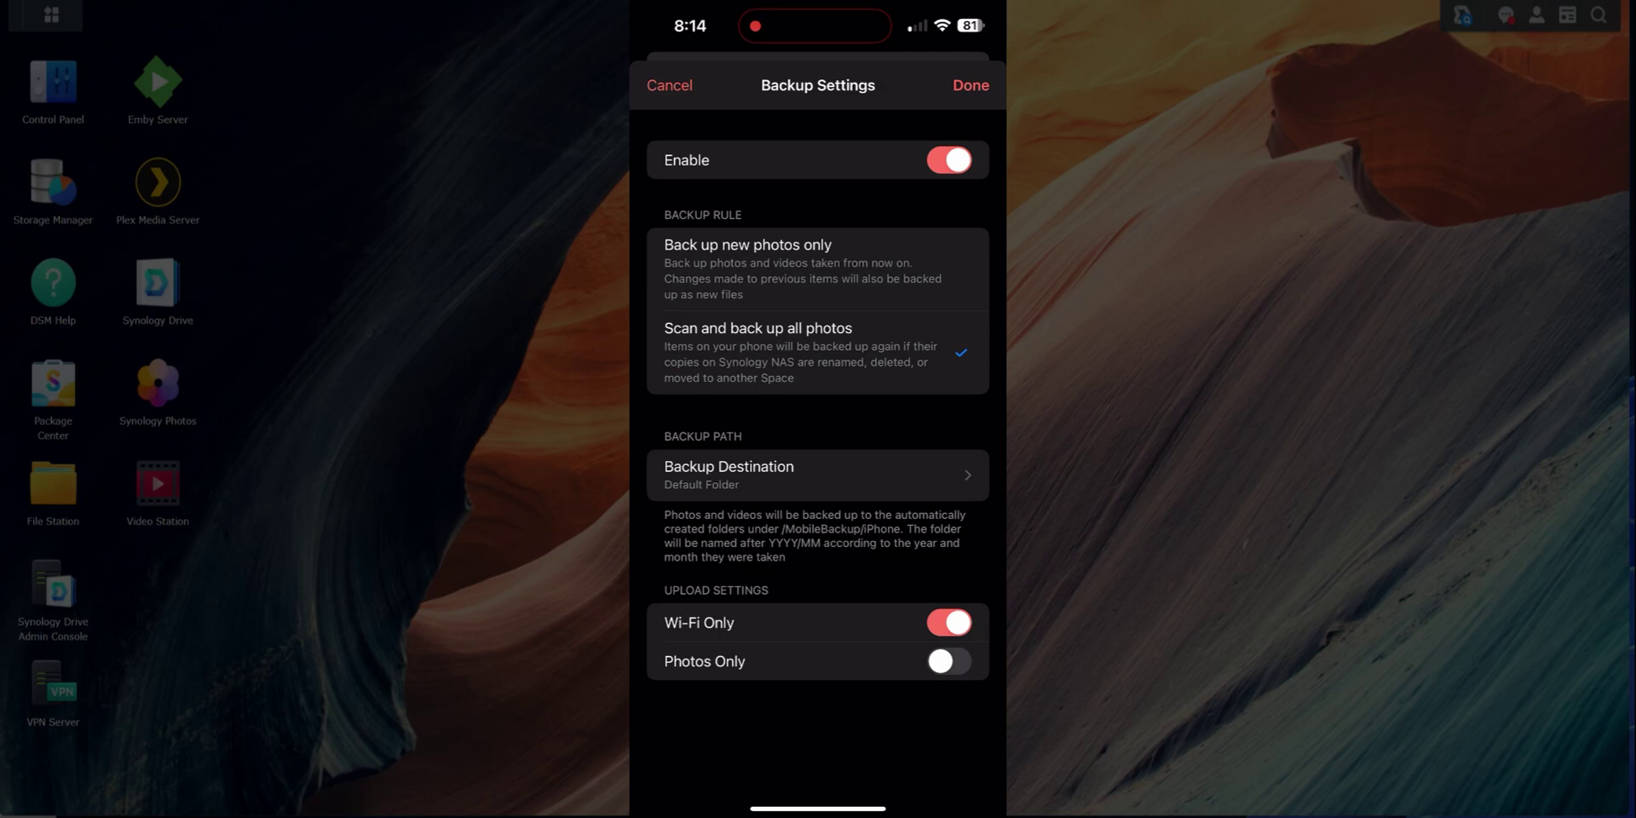
click(948, 623)
click(971, 85)
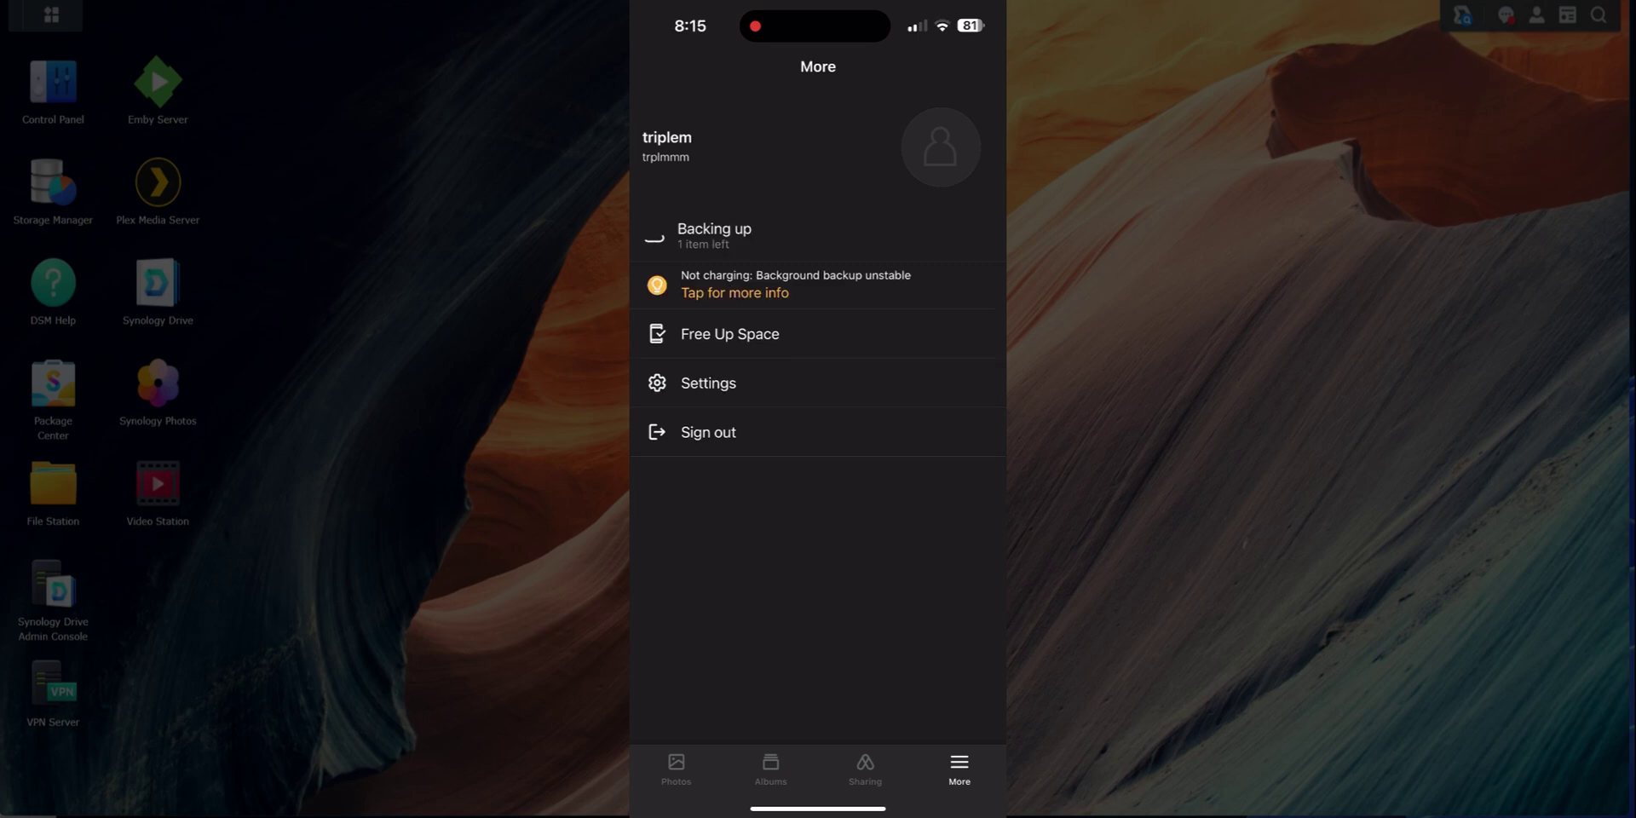
- Check the backup task queue and view the Free Up Space page without clearing any items
click(714, 236)
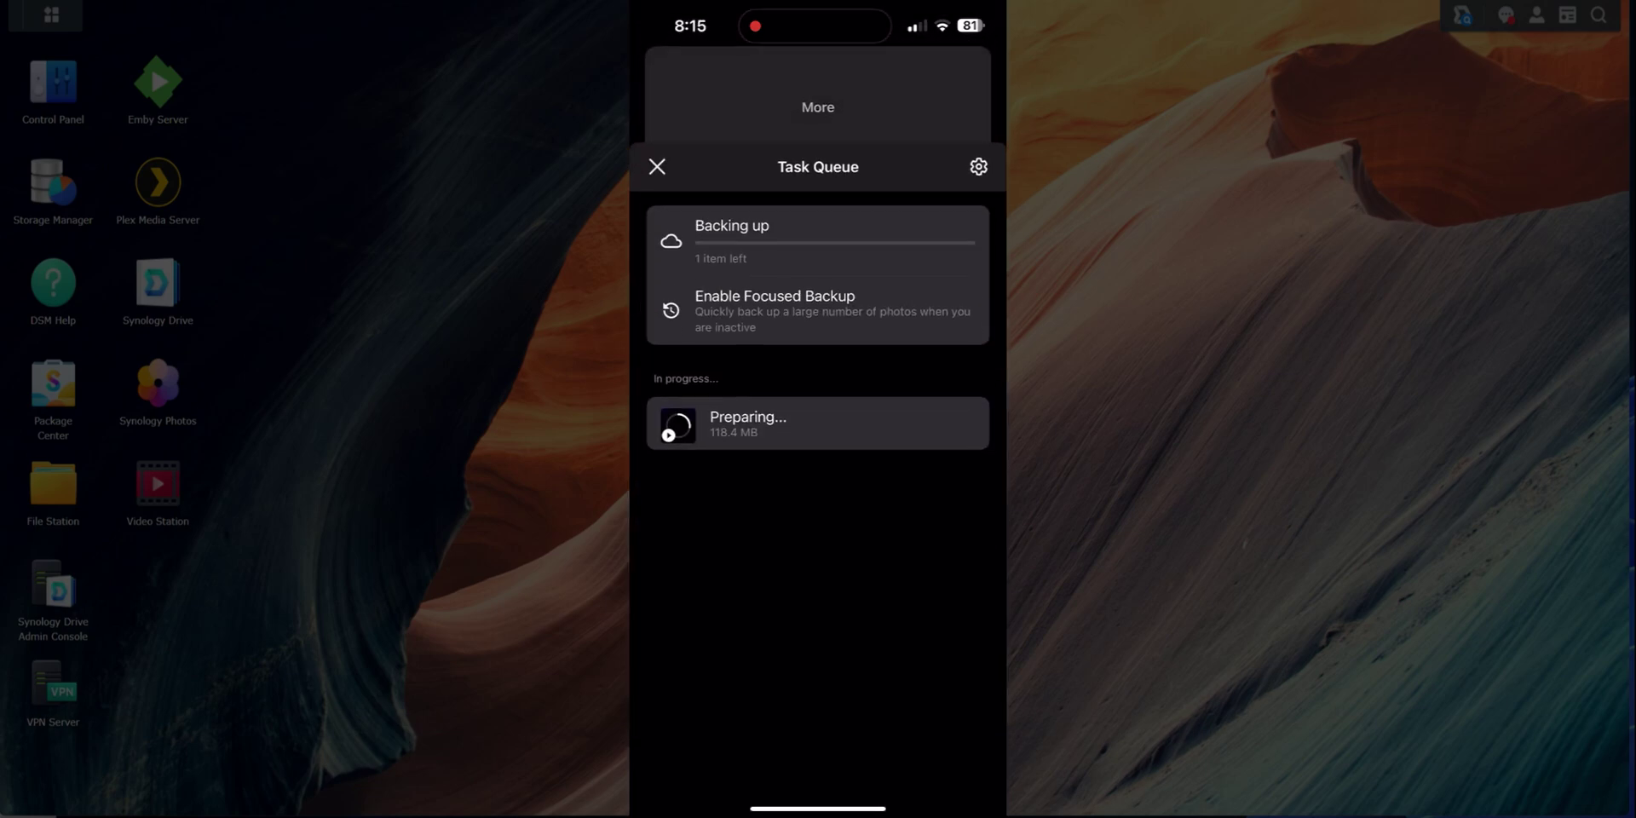
click(657, 85)
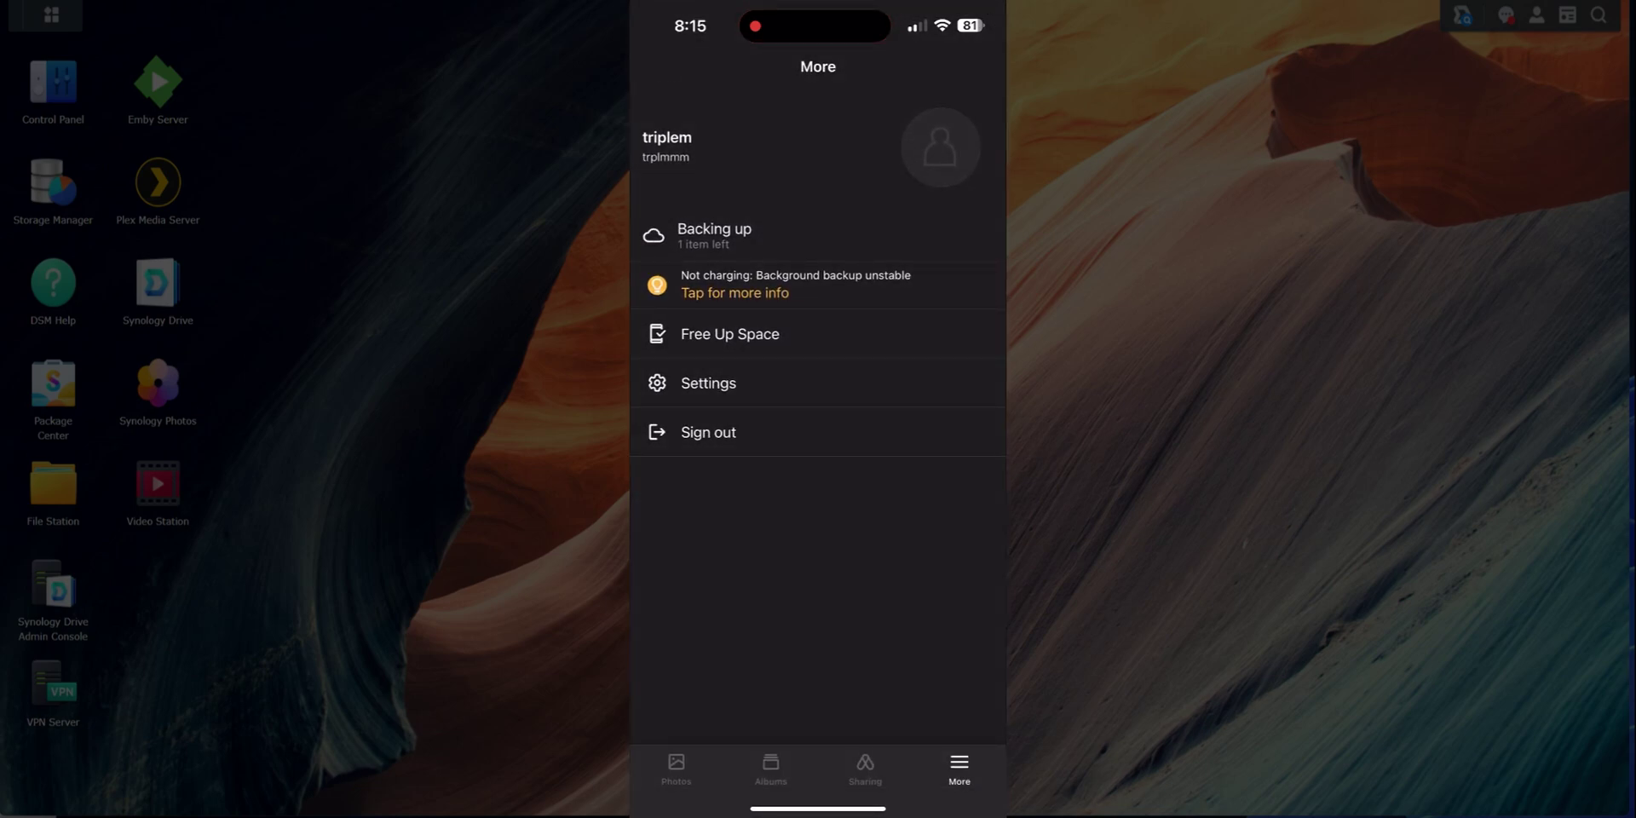
click(730, 334)
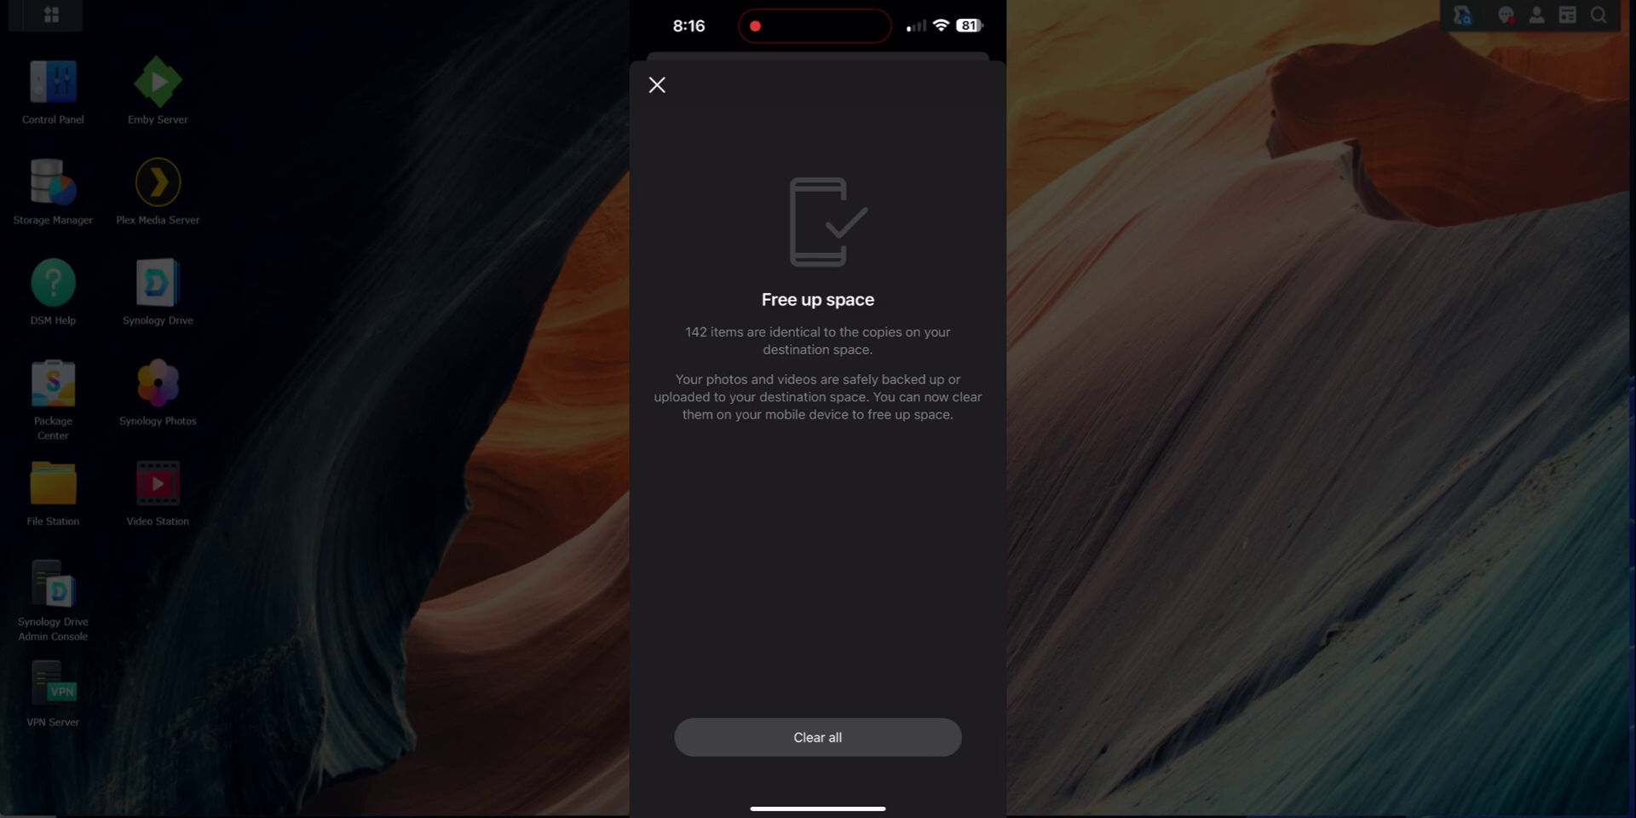
click(657, 84)
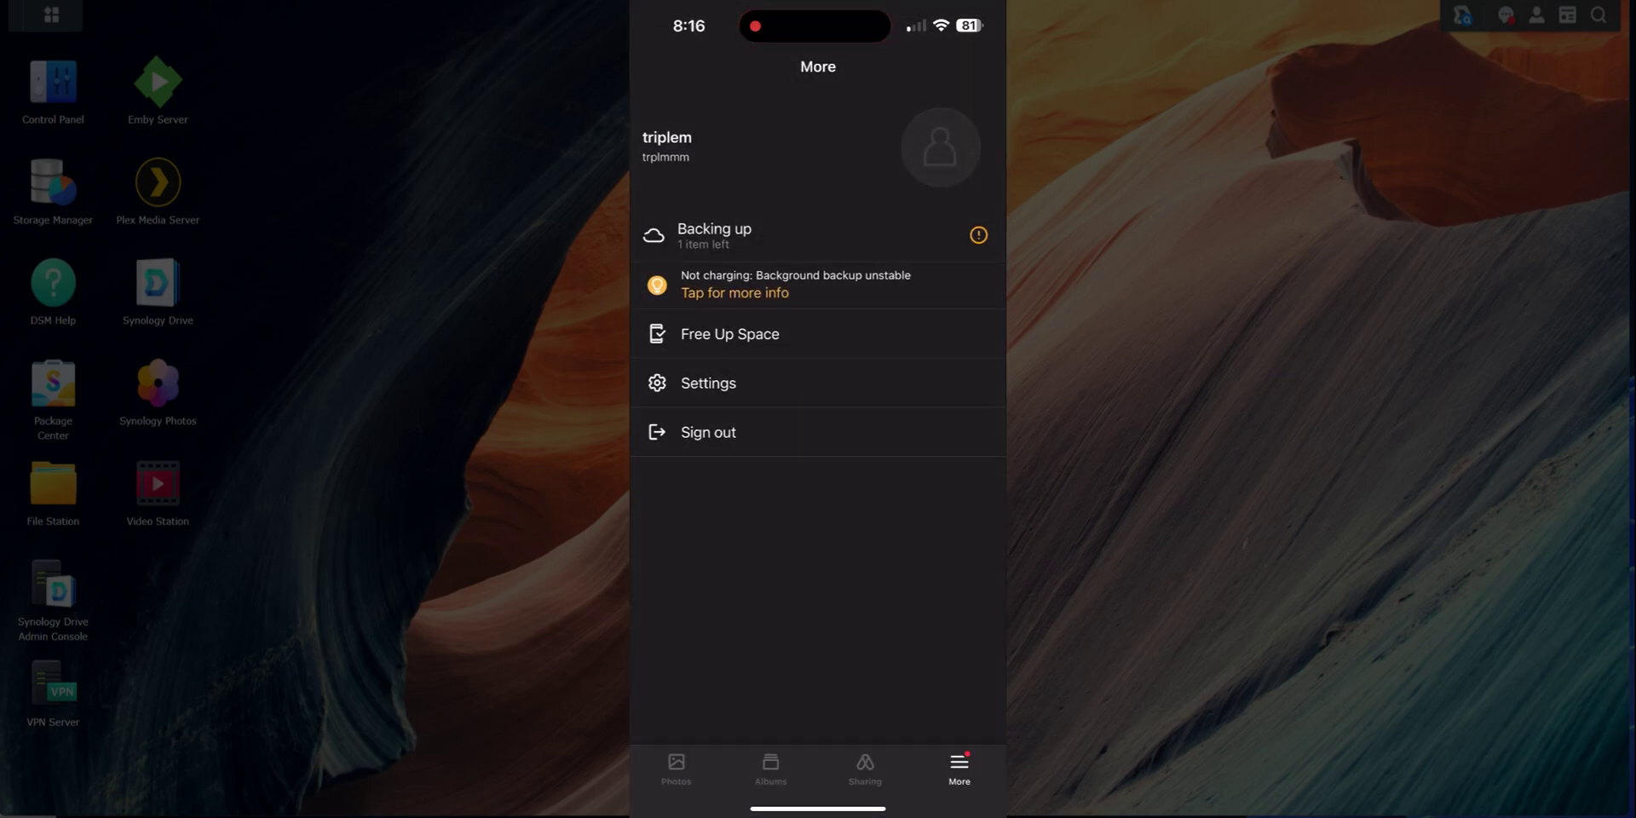
- Review the mobile app's display, upload, security and usage settings, and open the Deletion Settings
click(707, 382)
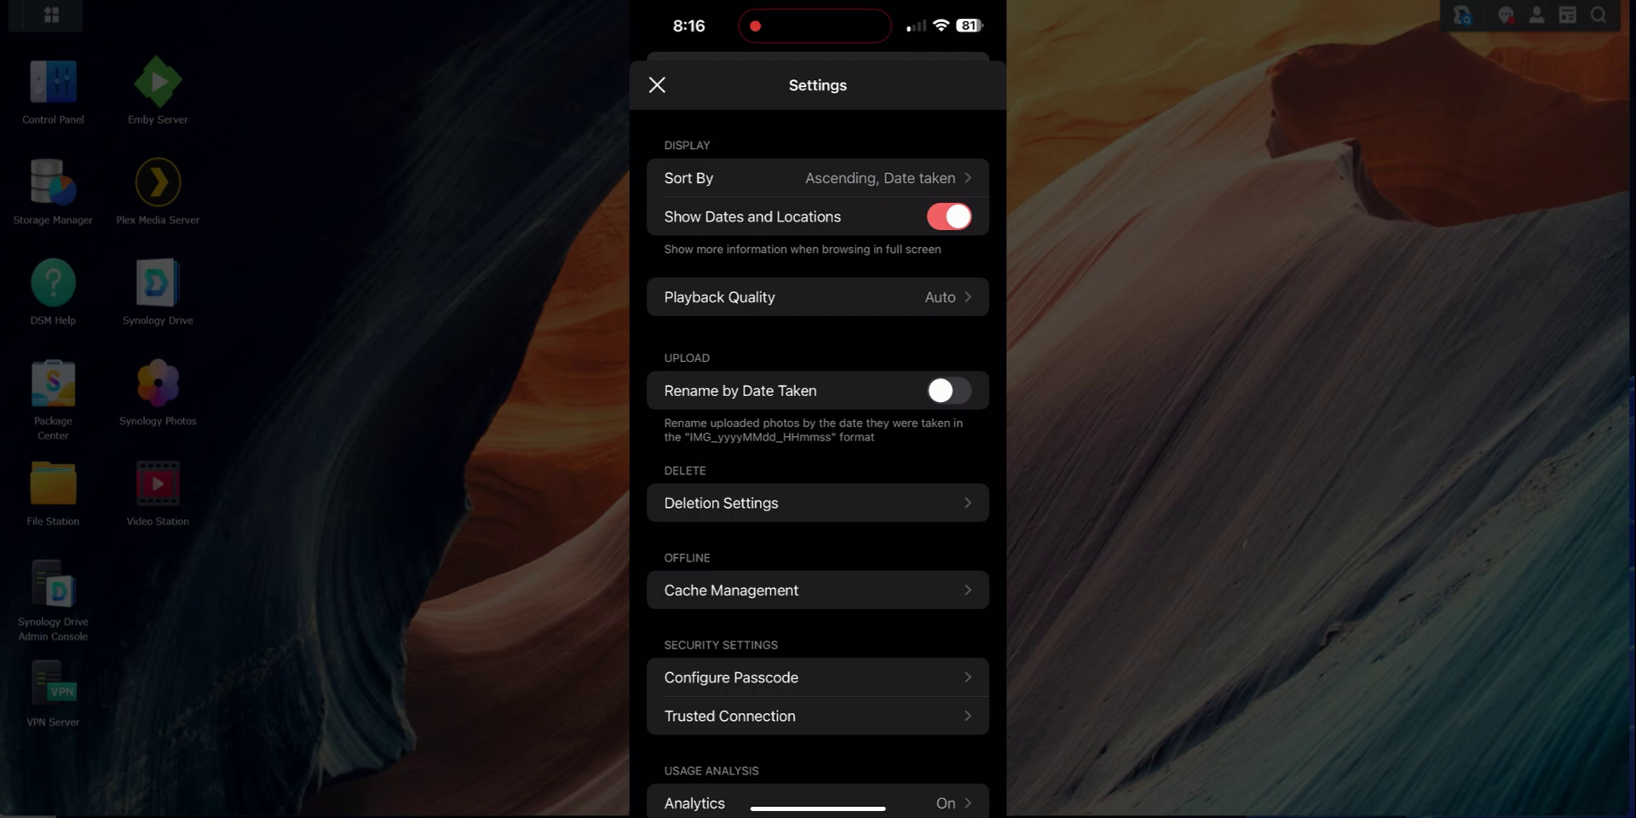
scroll(818, 463, down, 2)
click(719, 227)
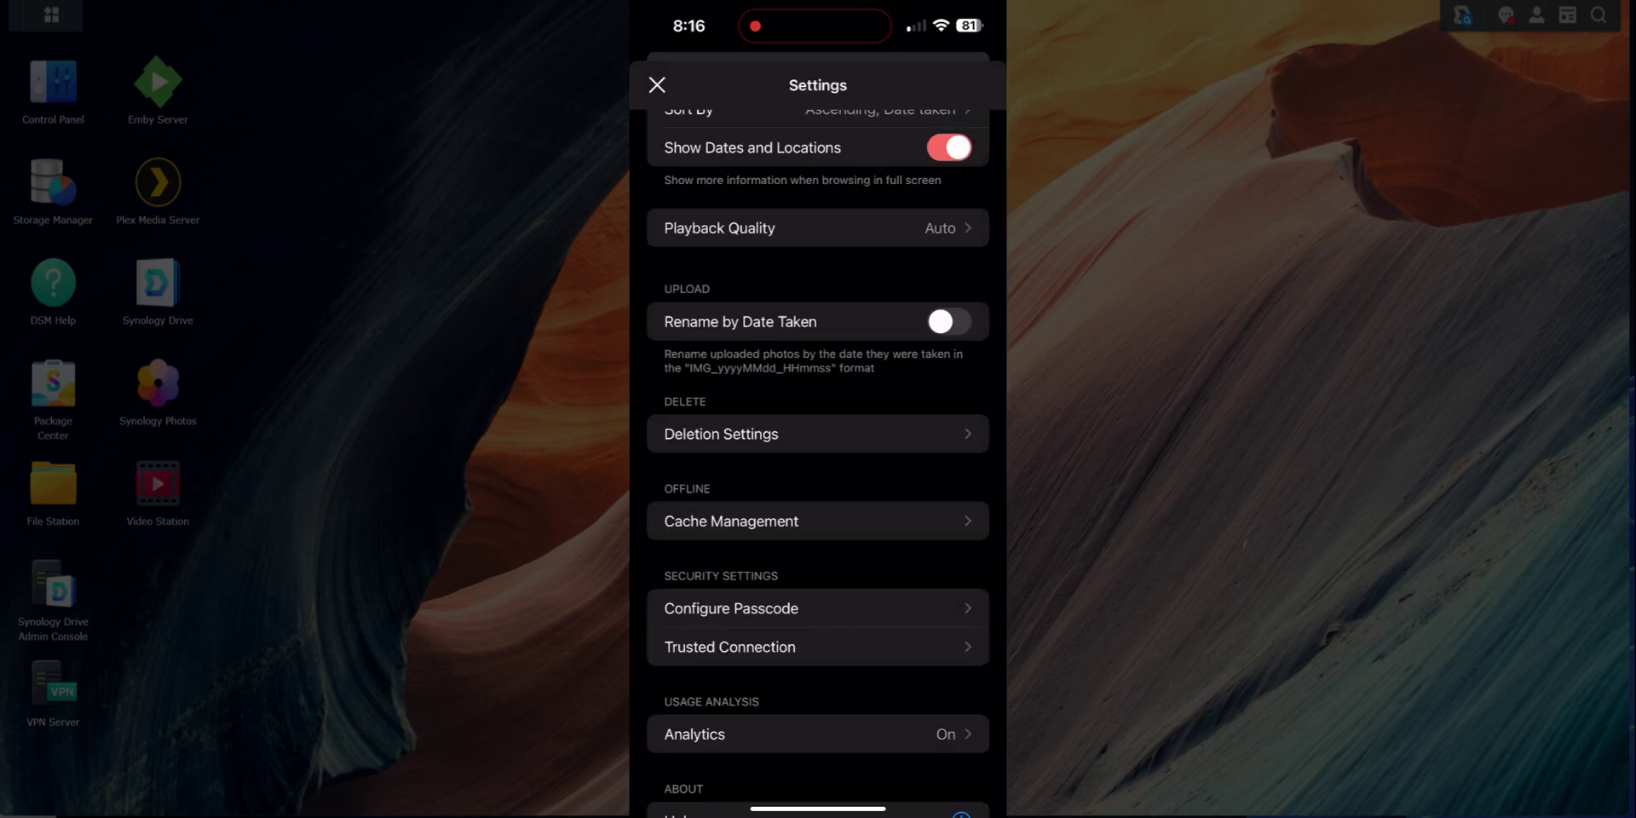
scroll(818, 460, down, 2)
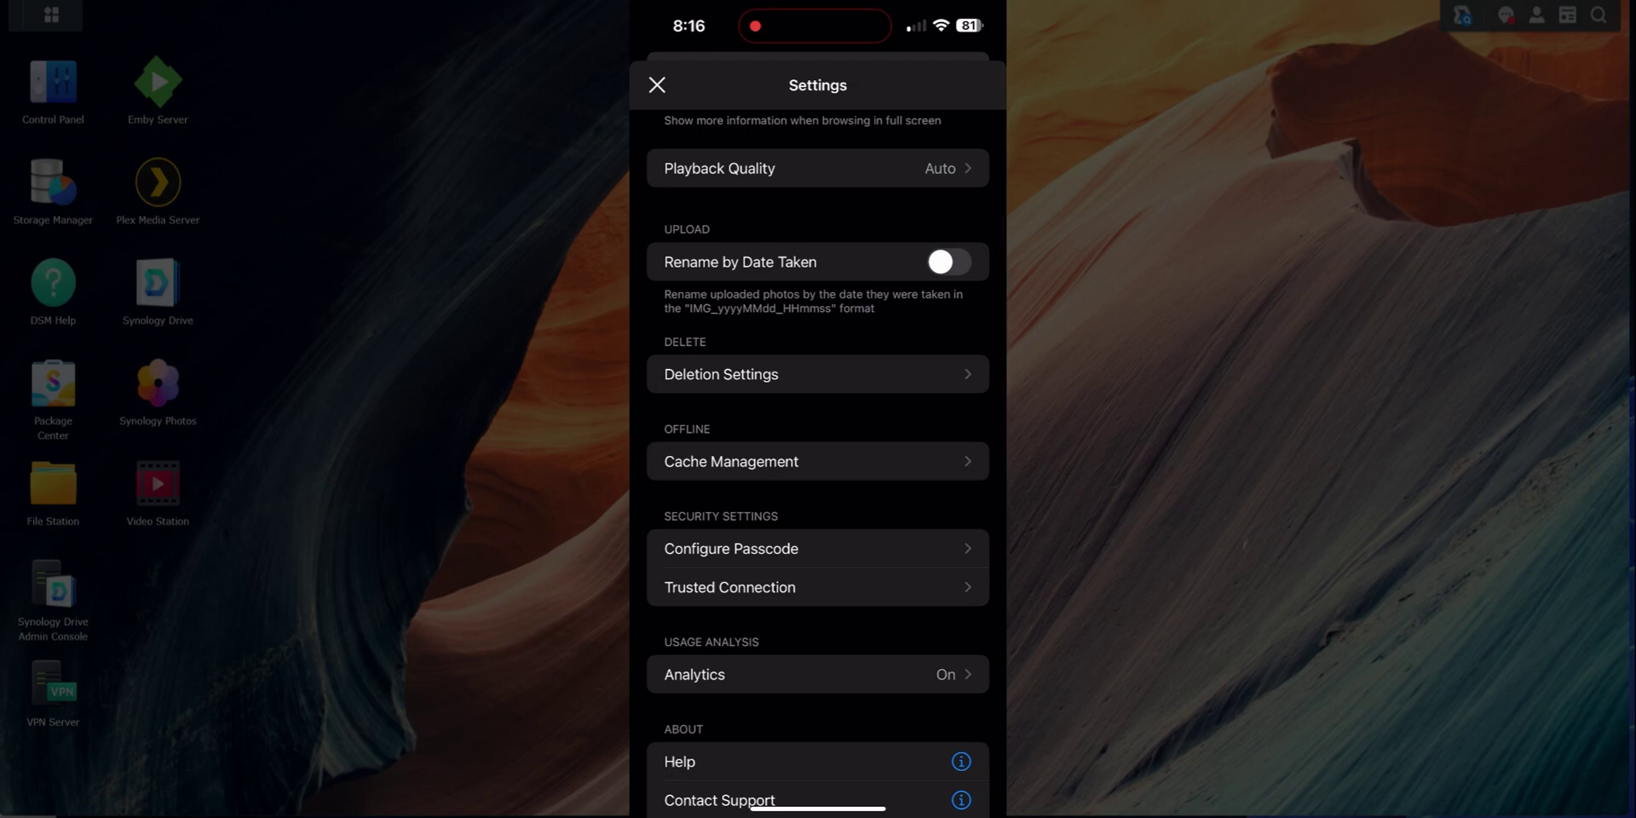
scroll(818, 460, down, 3)
click(721, 275)
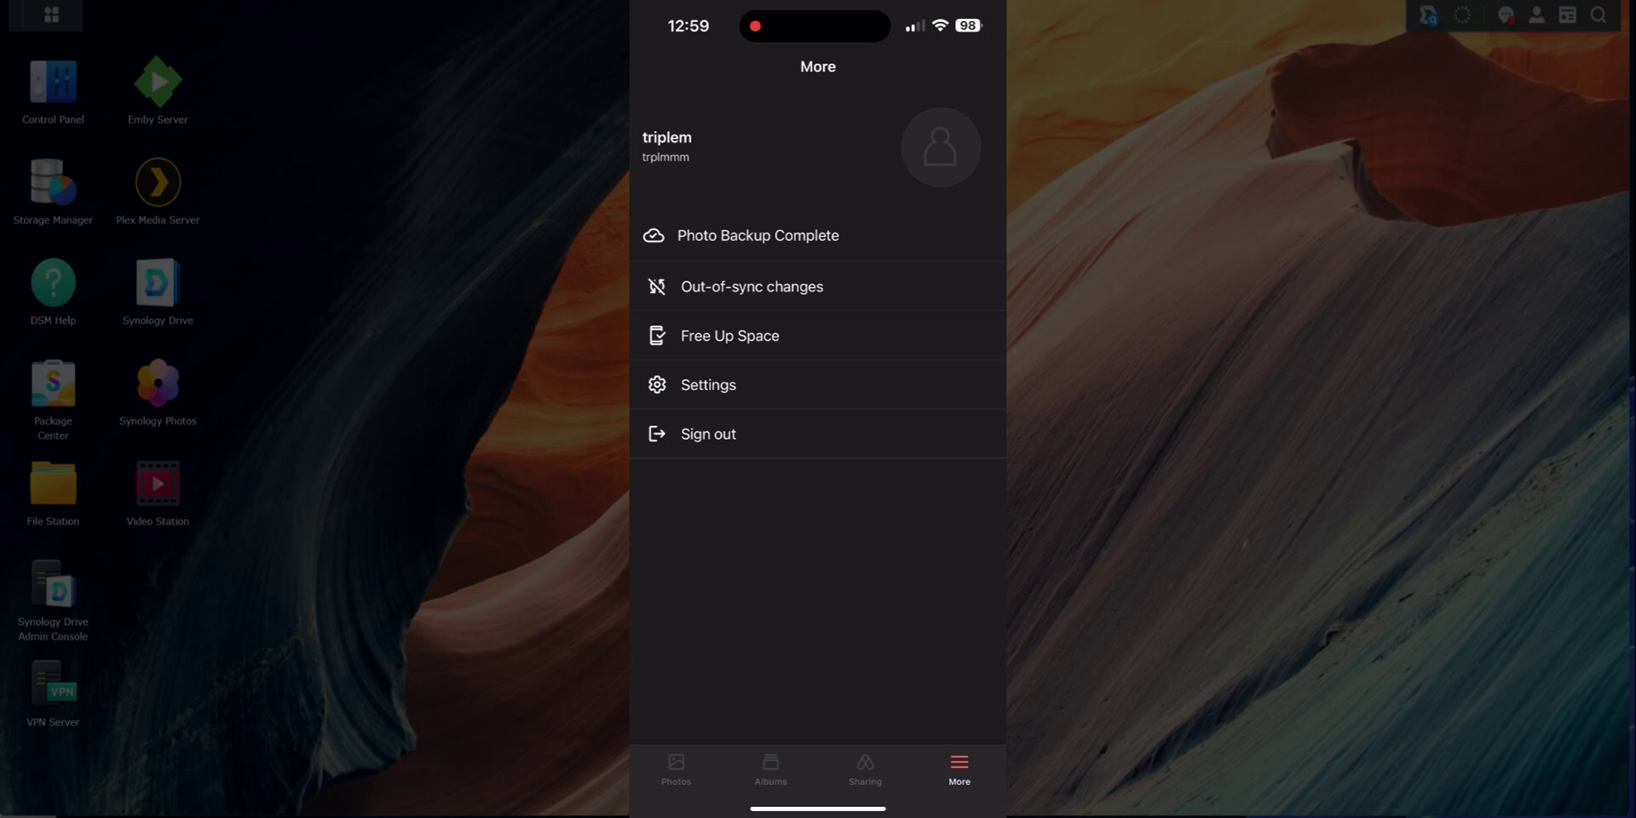
- Review the out-of-sync changes and delete all of the listed items from the mobile device
click(752, 287)
scroll(818, 452, down, 10)
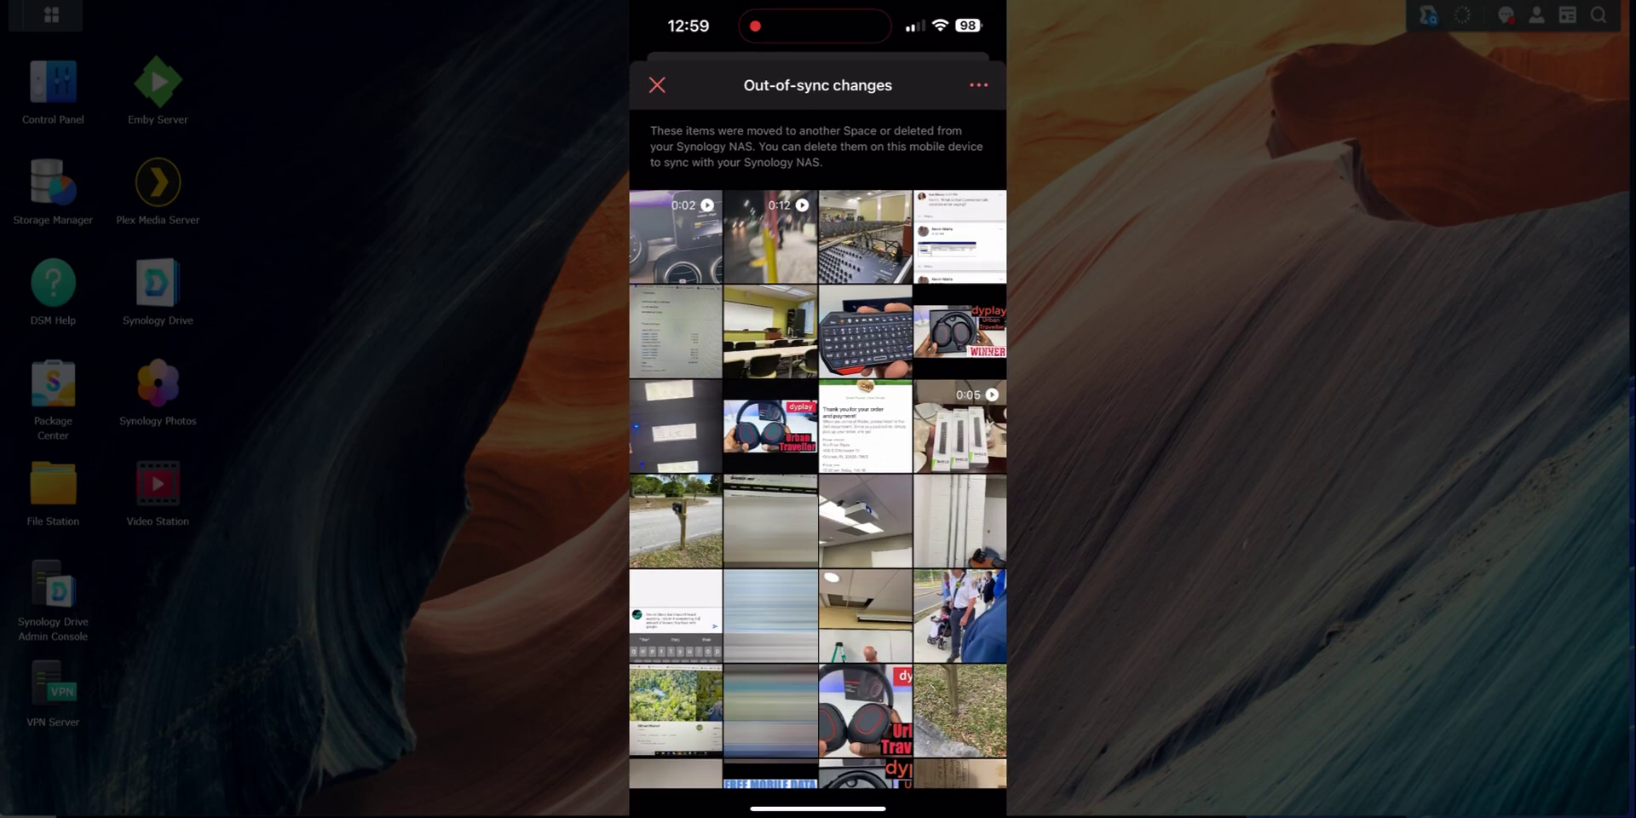
scroll(818, 452, up, 8)
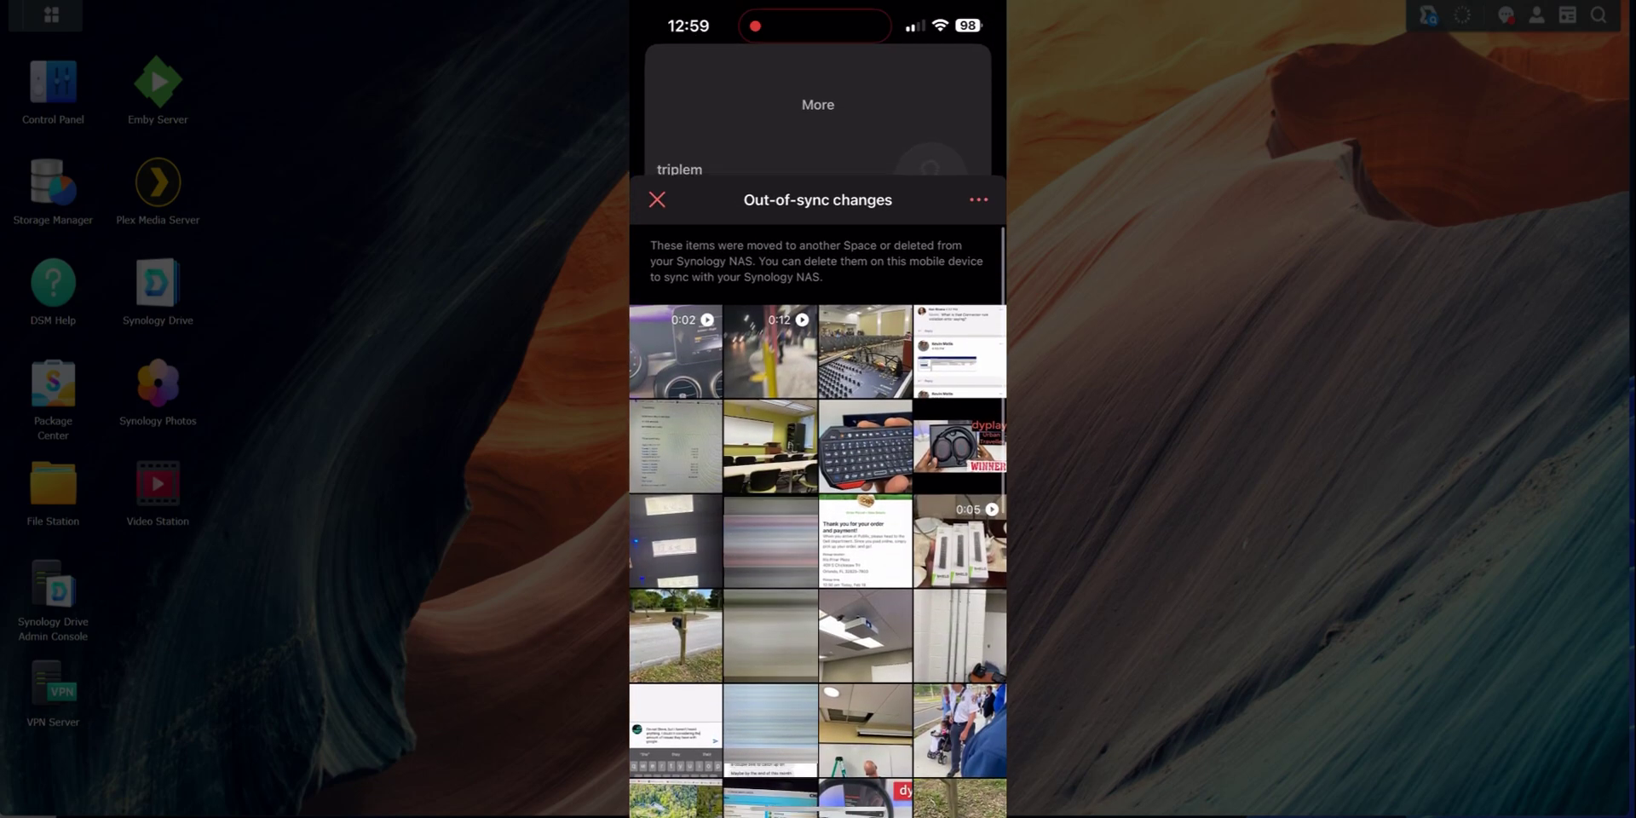
scroll(819, 451, up, 2)
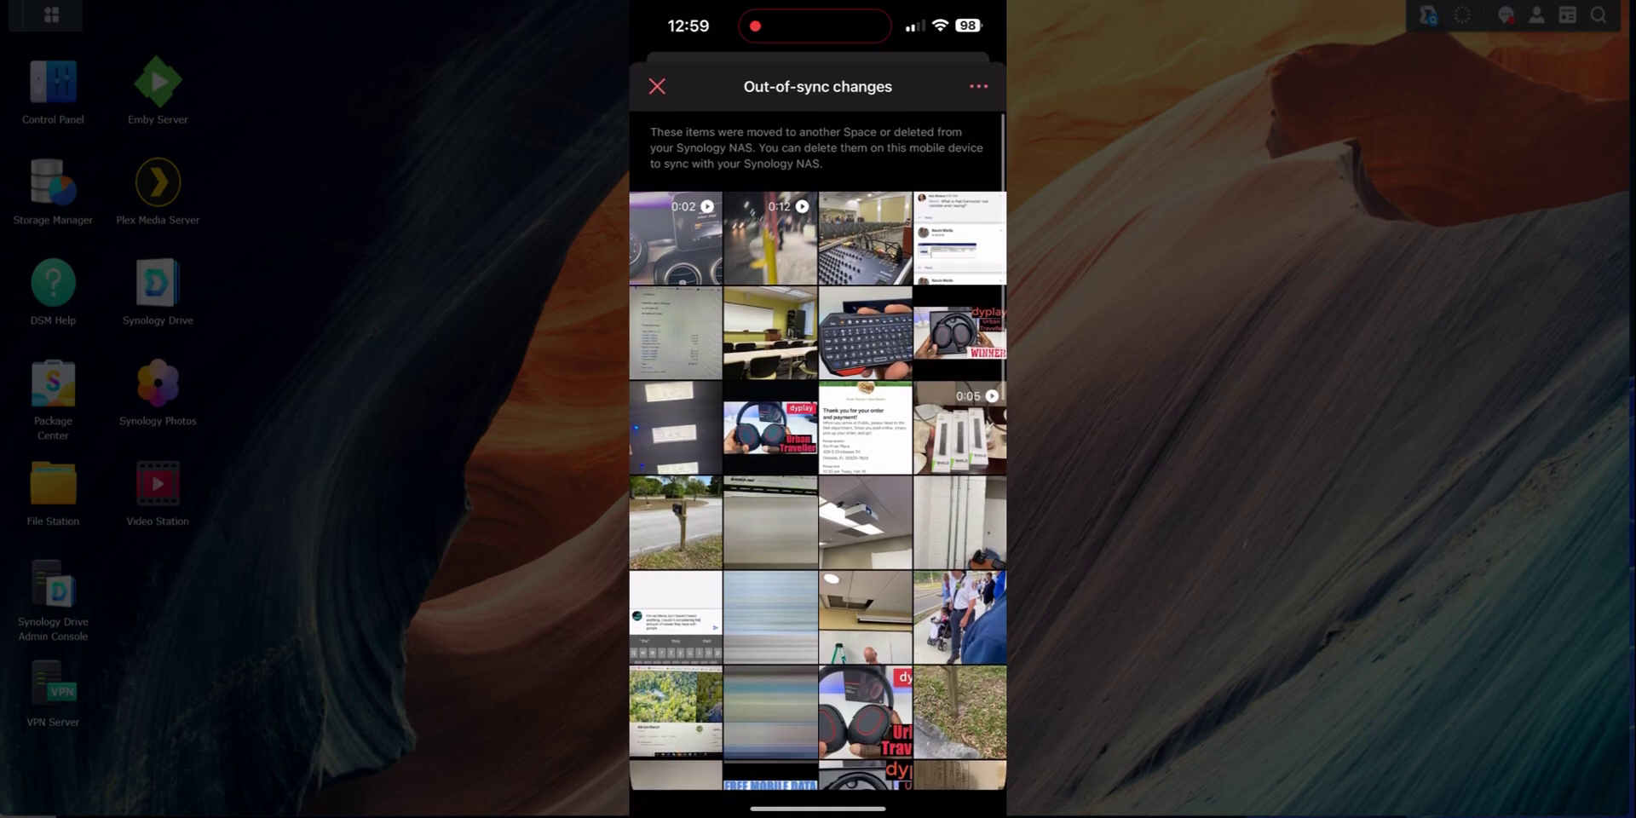
click(979, 91)
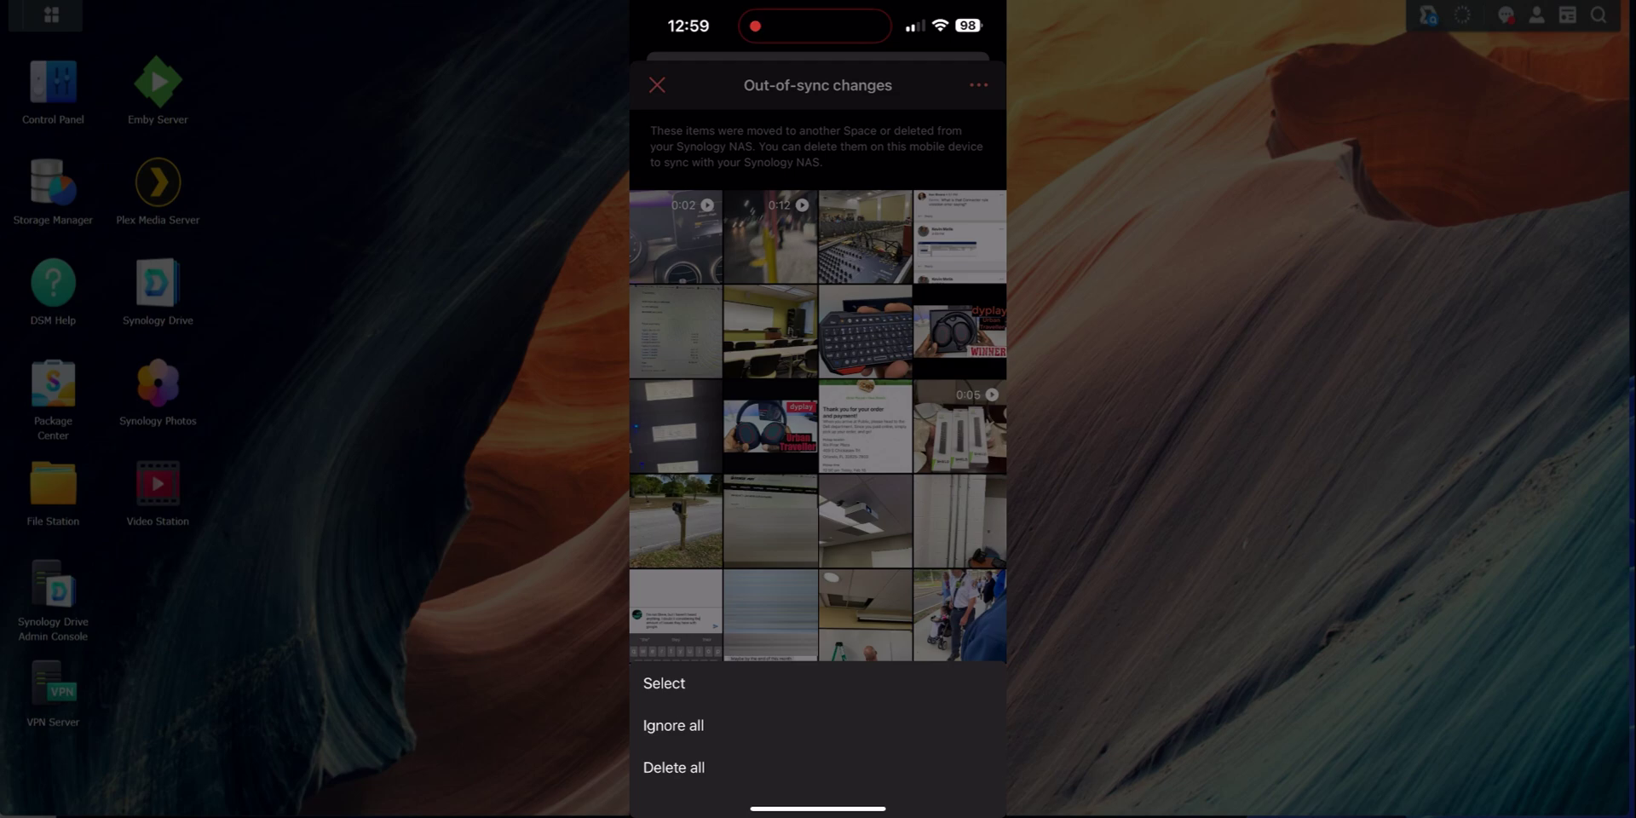
click(673, 767)
click(877, 567)
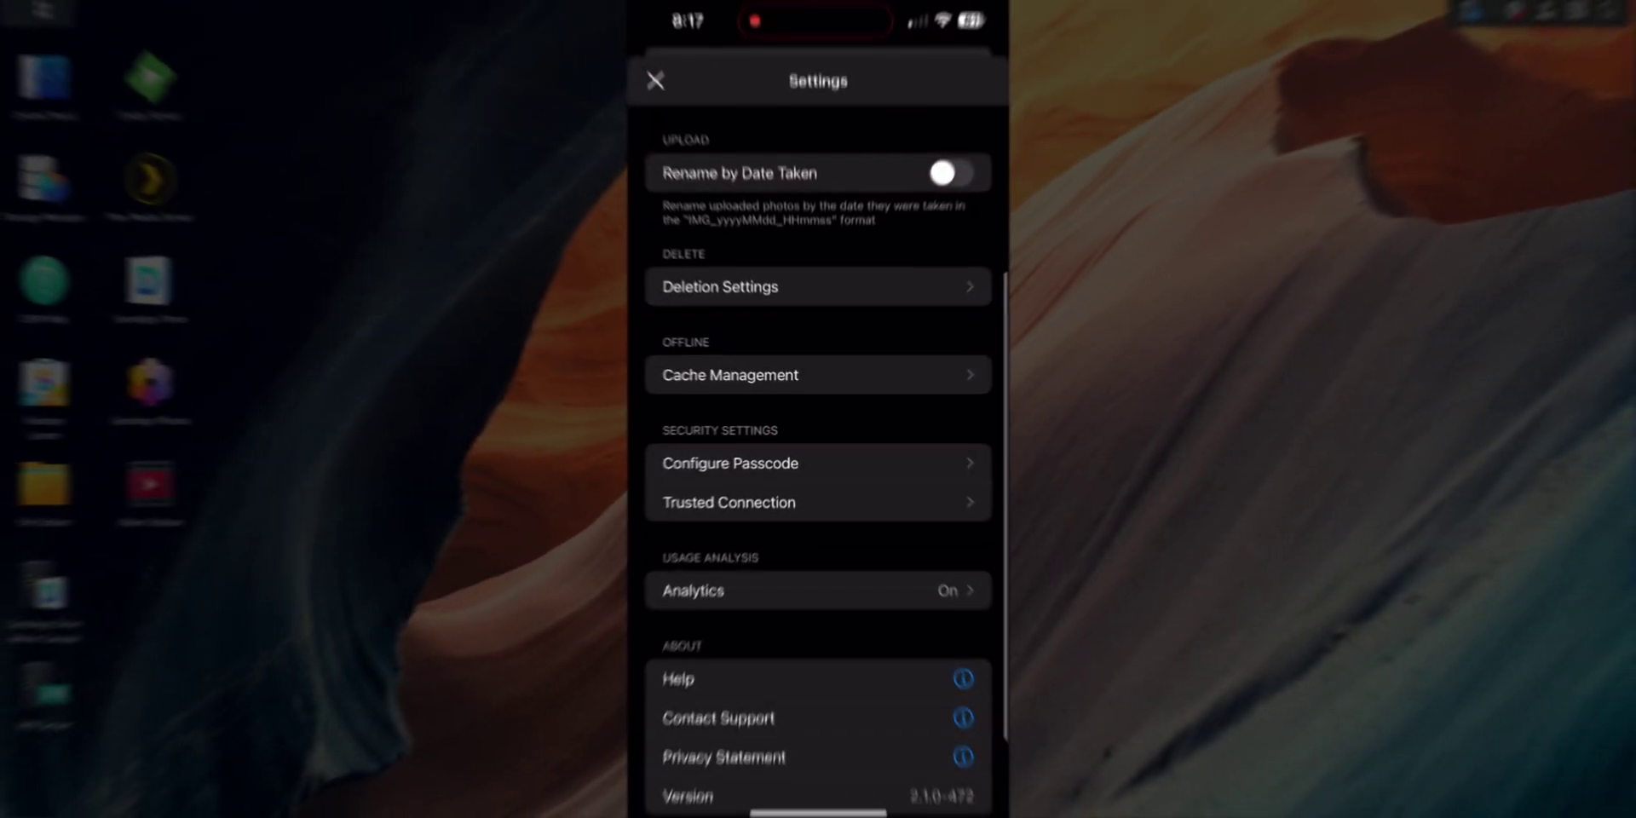
- Open Cache Management in the app settings and check the progress of the photo backup
click(815, 375)
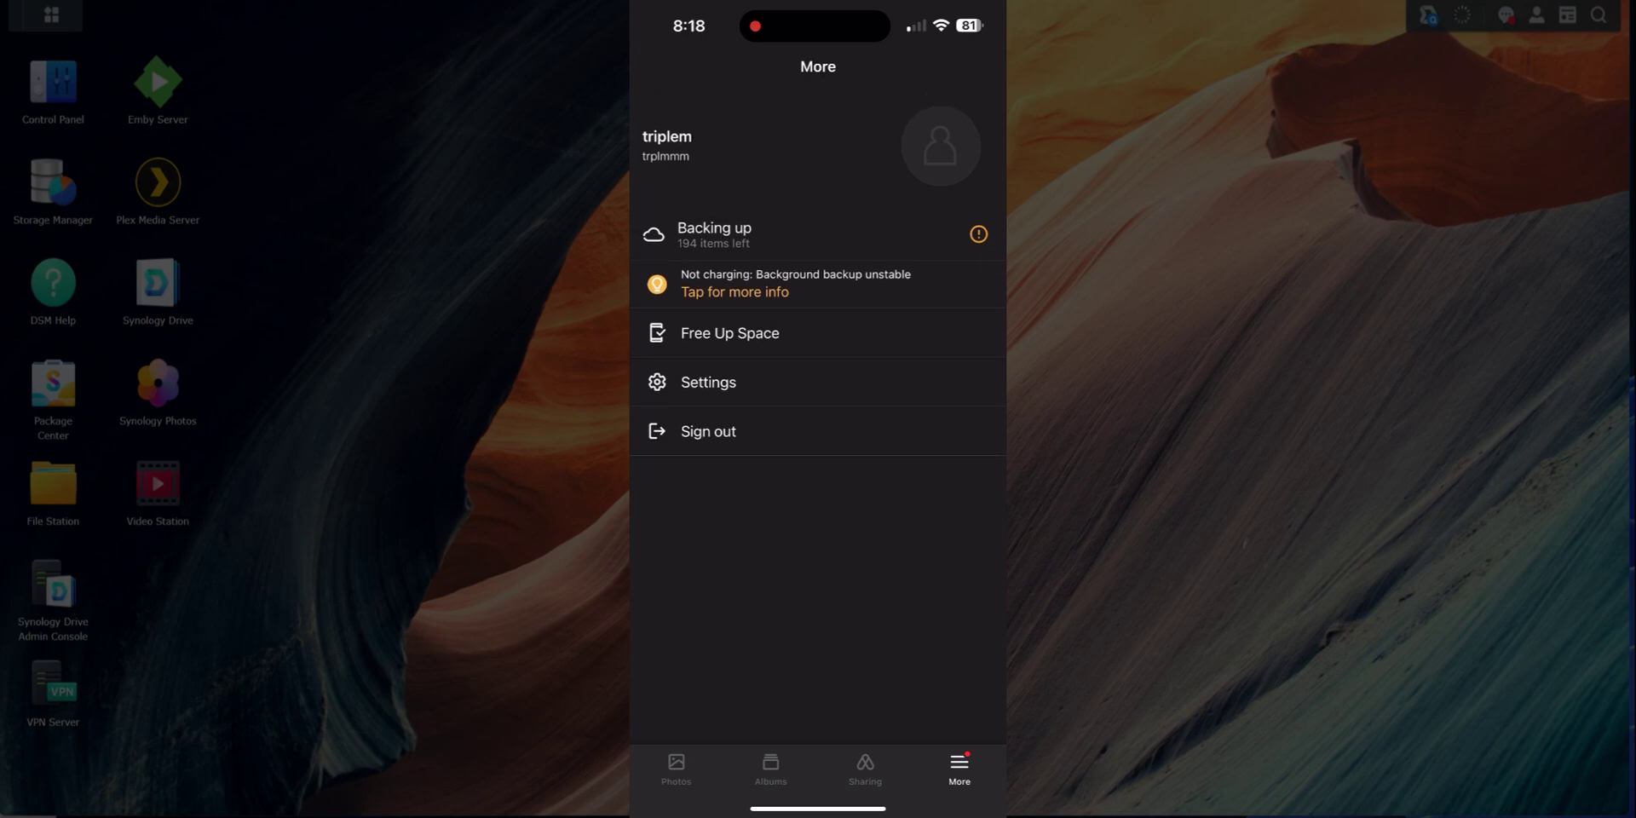
click(676, 769)
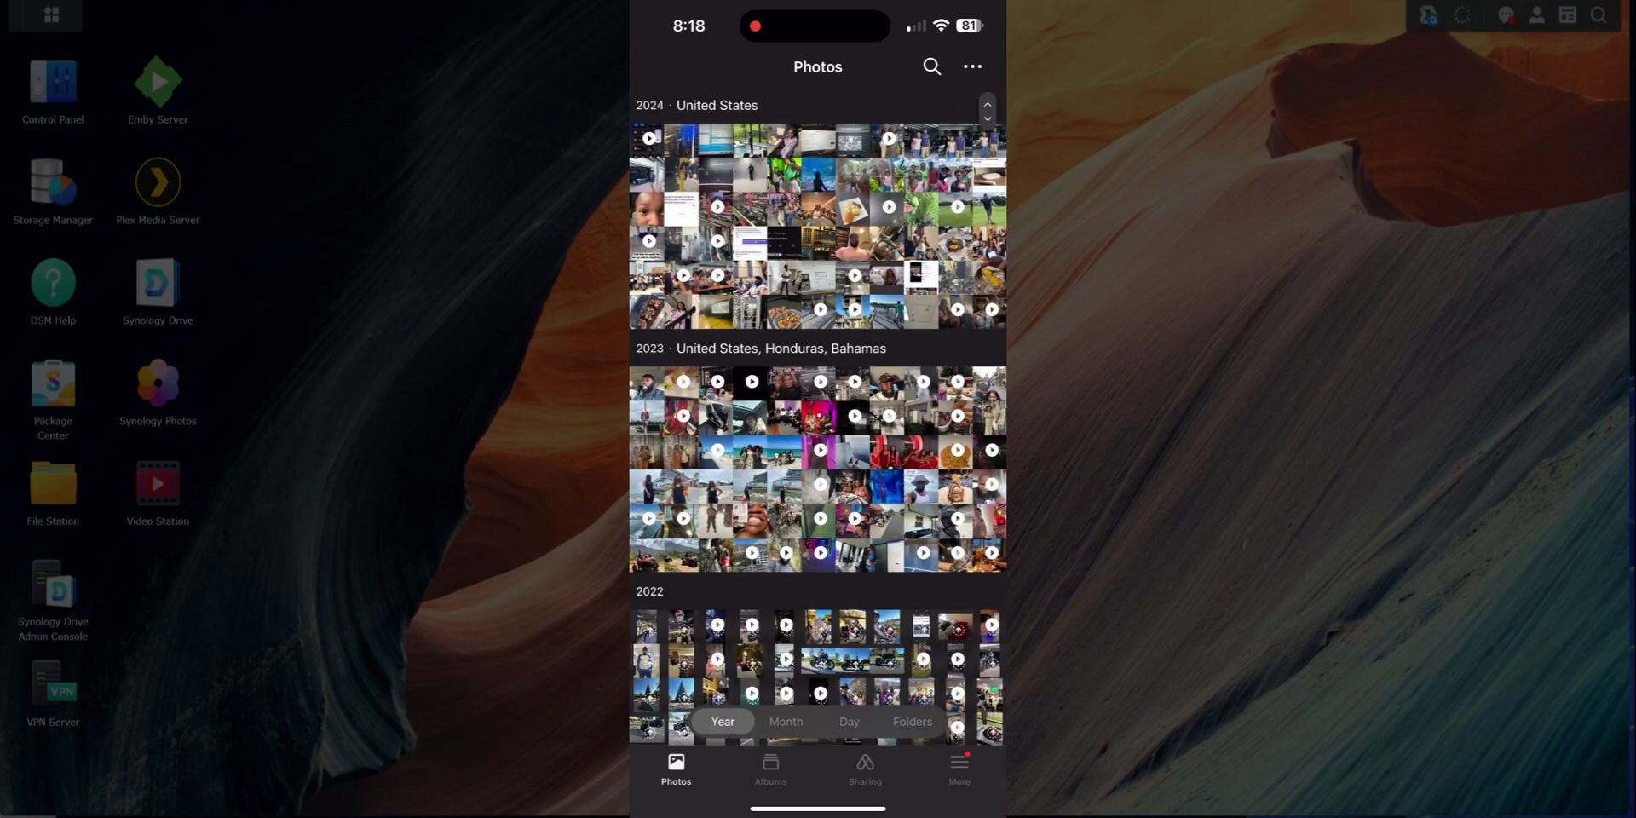
click(959, 768)
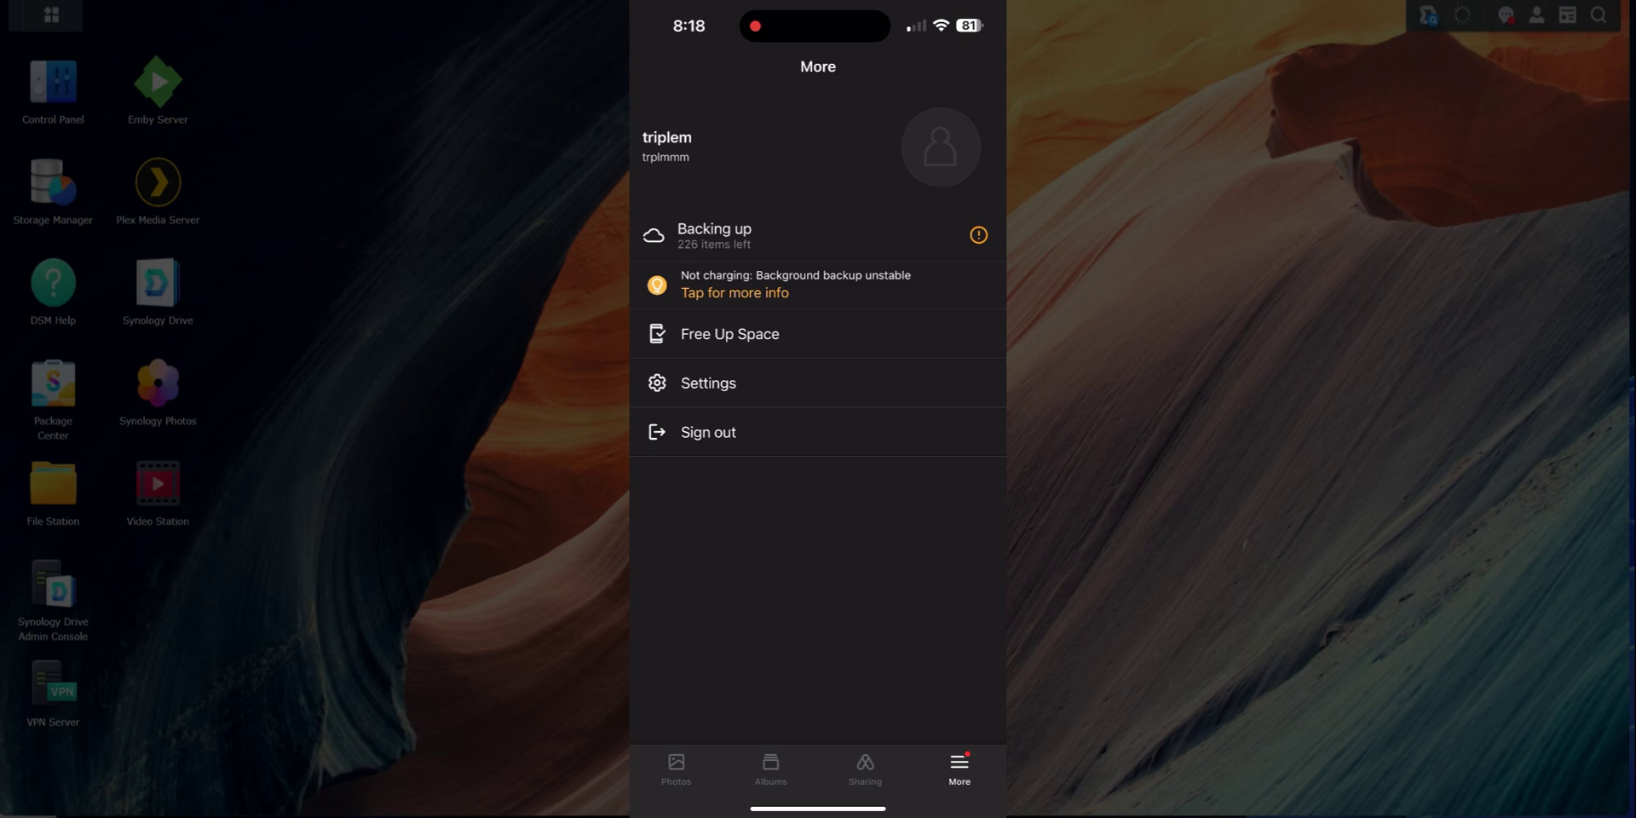
click(817, 235)
- Browse the backed-up photos grouped by year and open the albums section
click(676, 769)
scroll(818, 433, down, 3)
scroll(817, 433, up, 3)
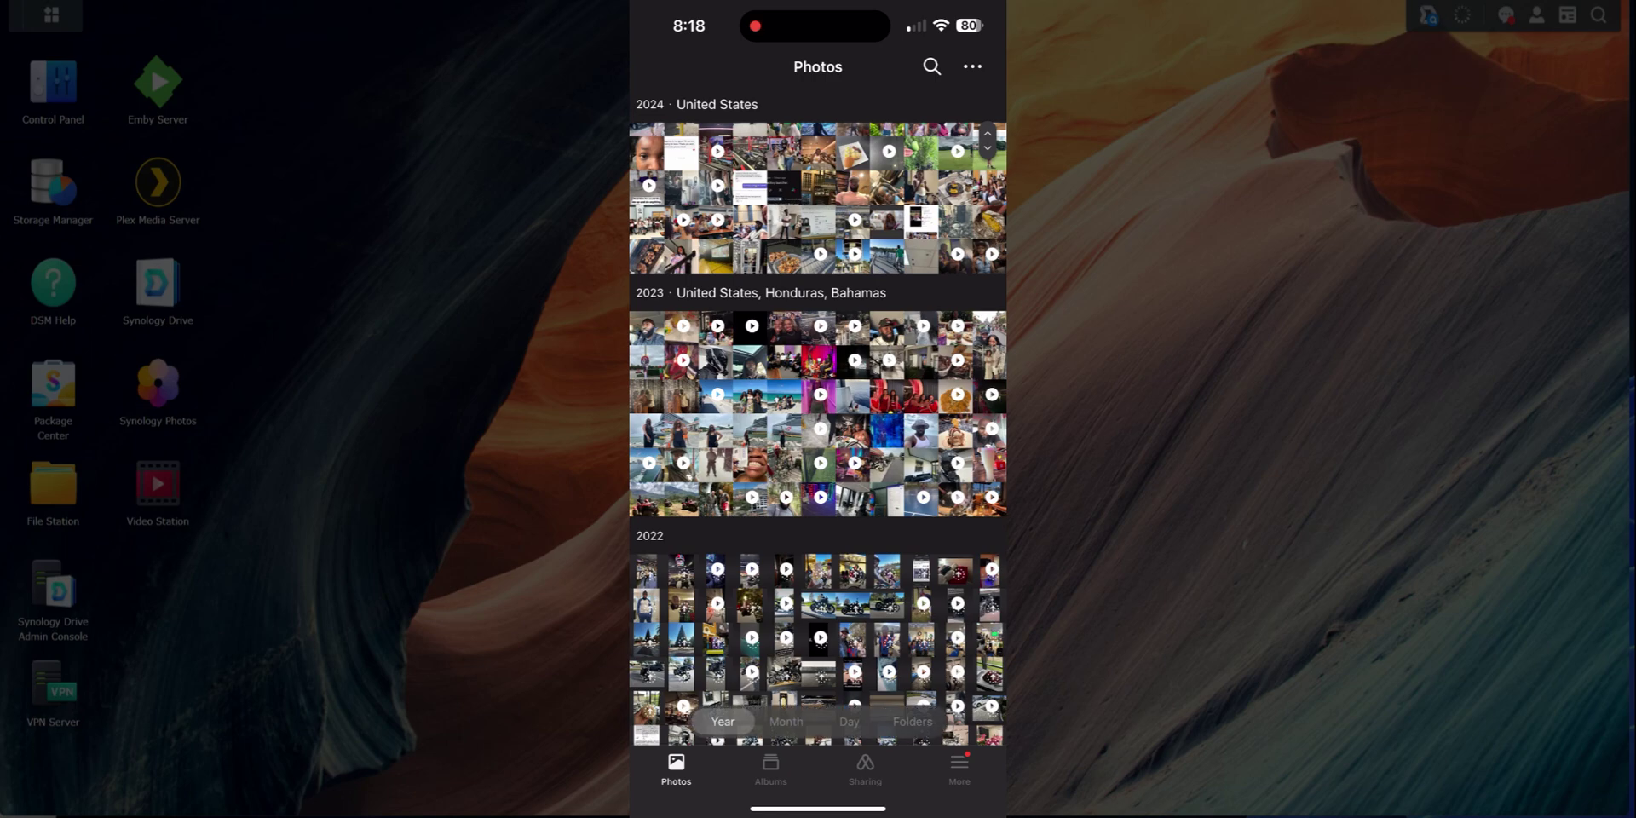
click(770, 767)
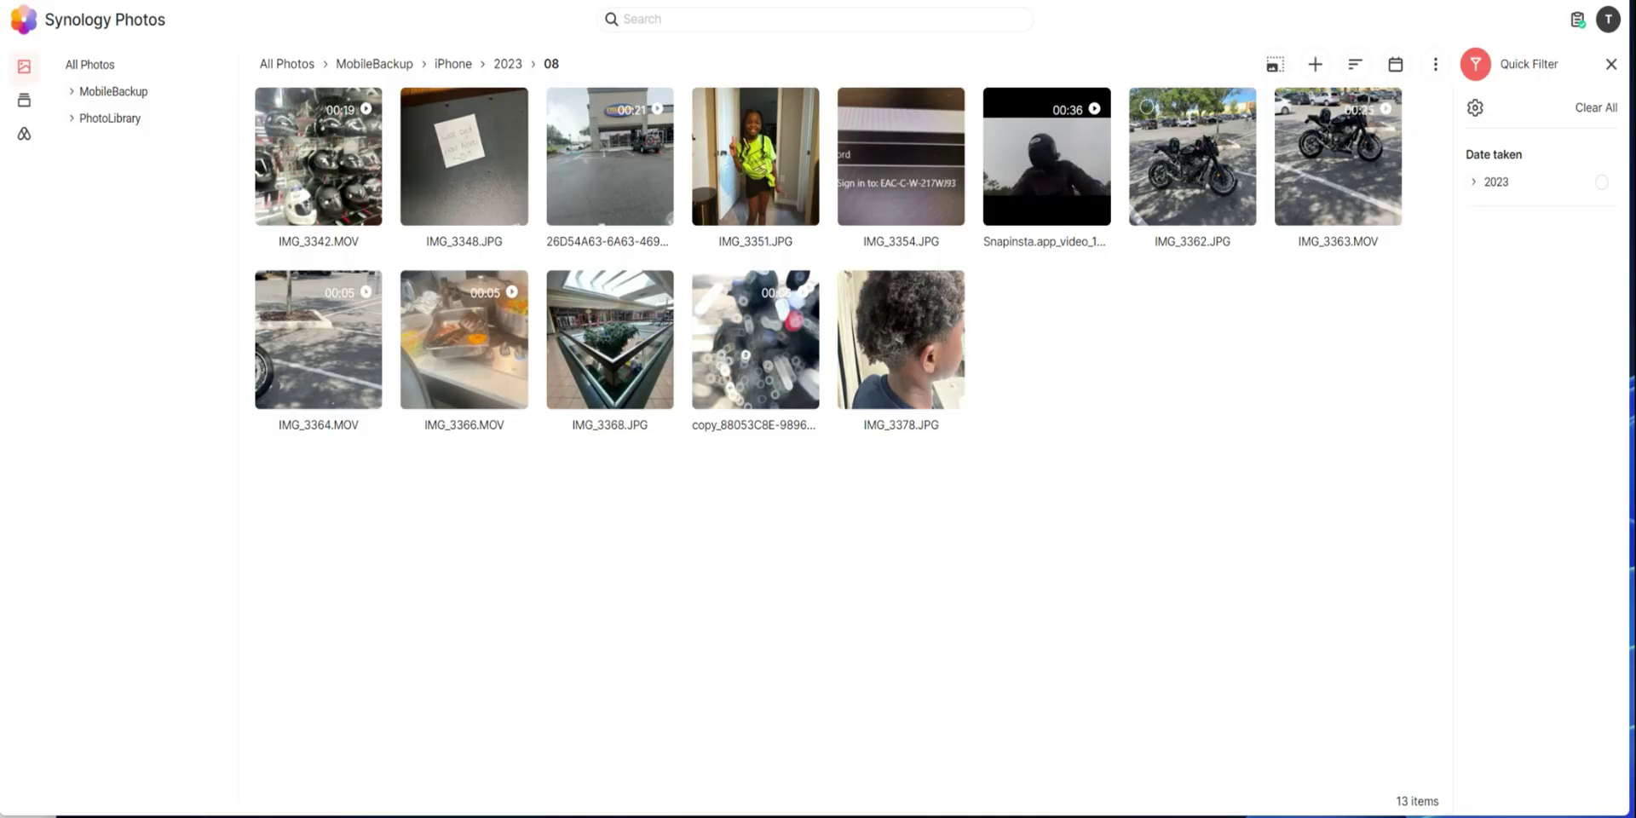
- Switch to Synology Photos in the browser and open the iPhone folder inside MobileBackup
click(114, 92)
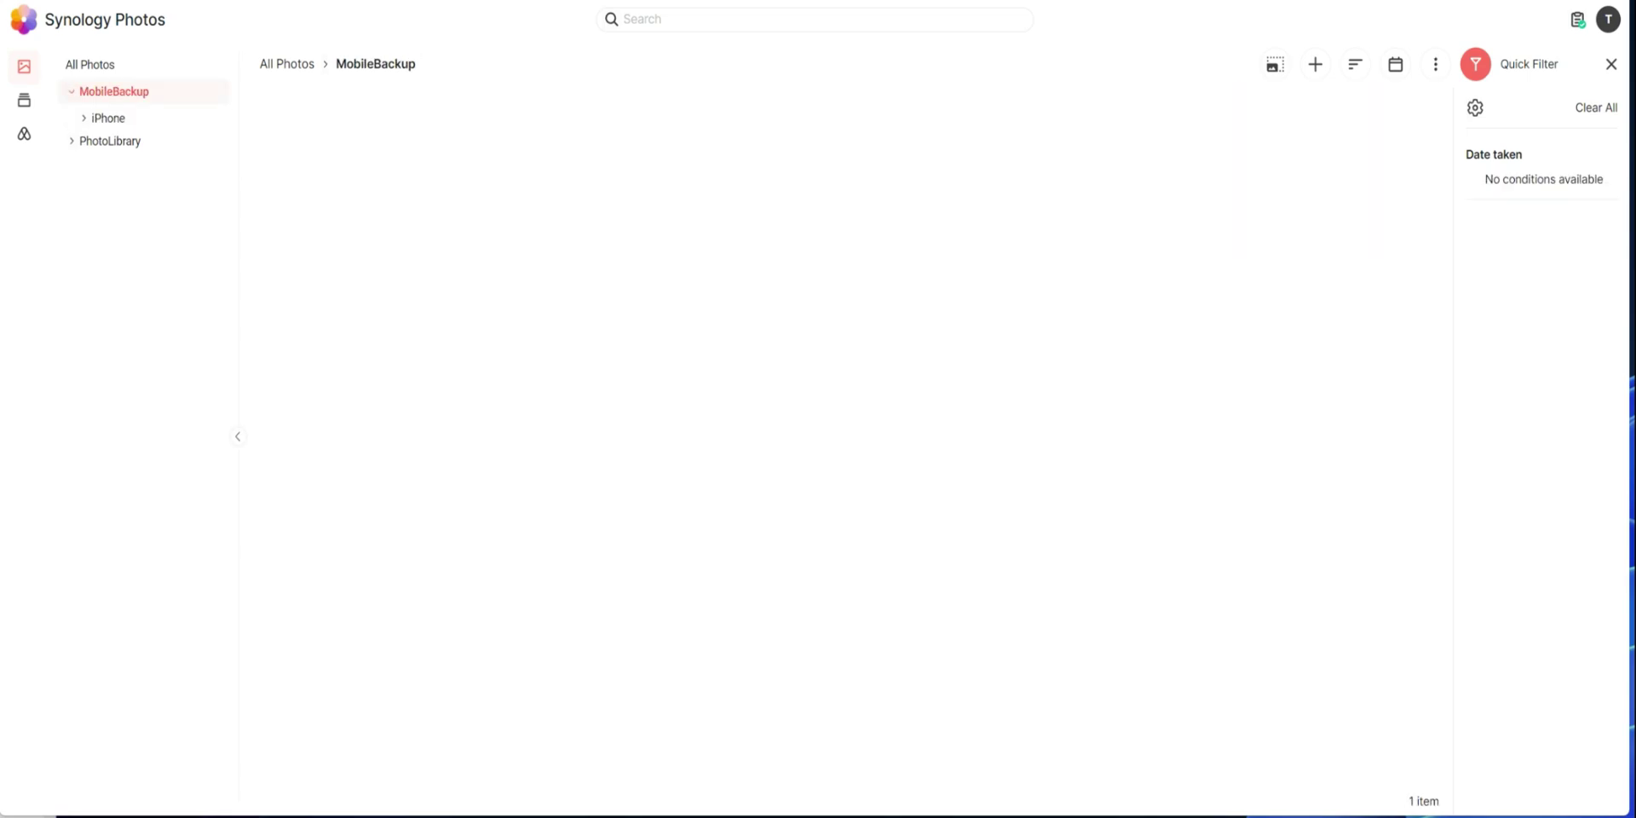
click(108, 118)
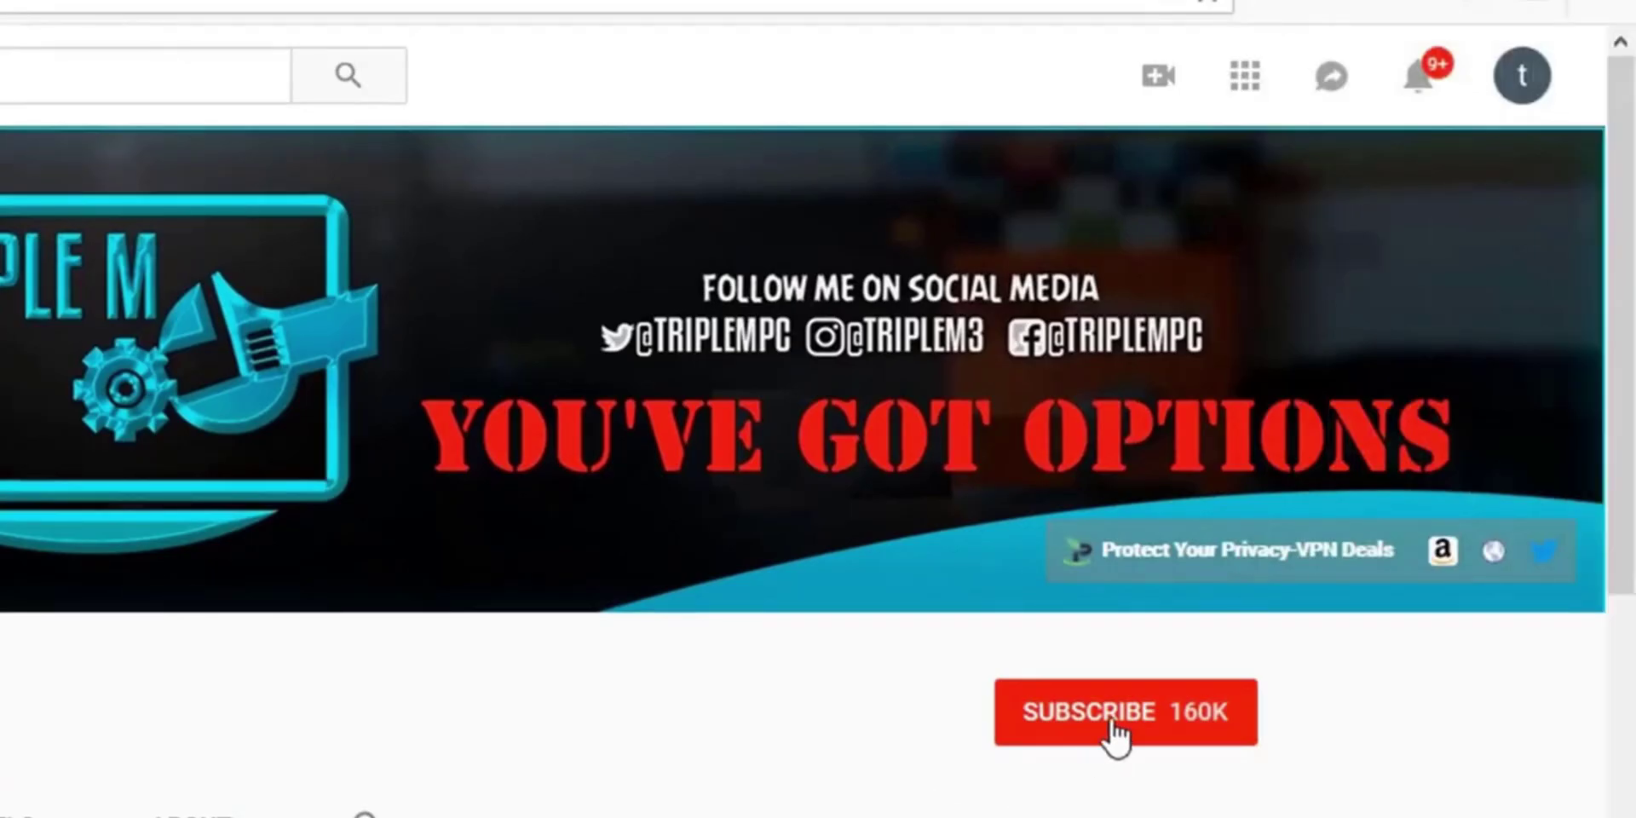
click(1113, 720)
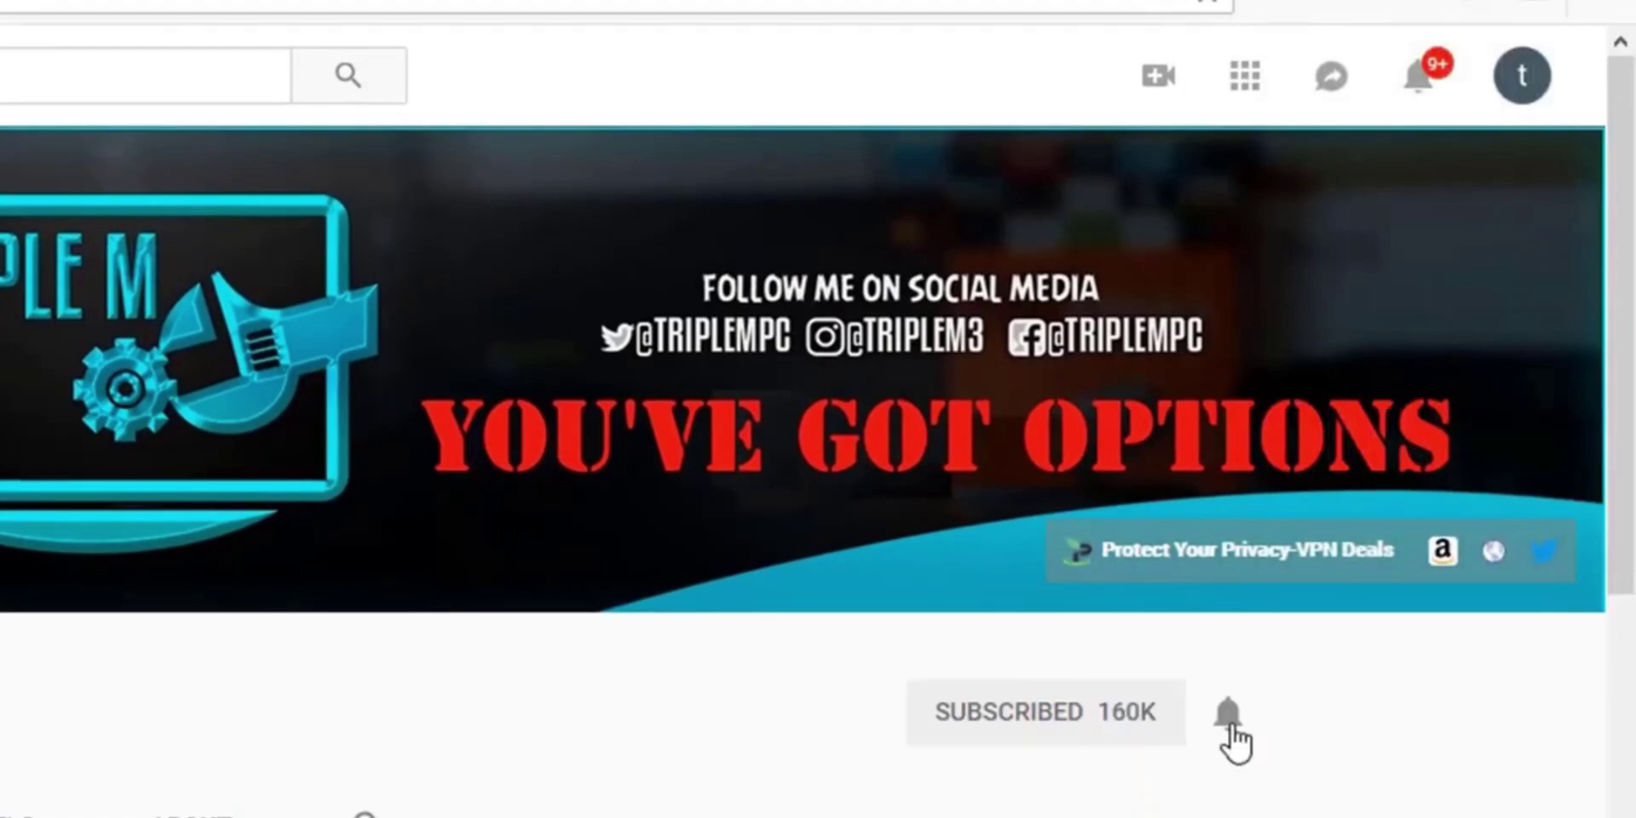